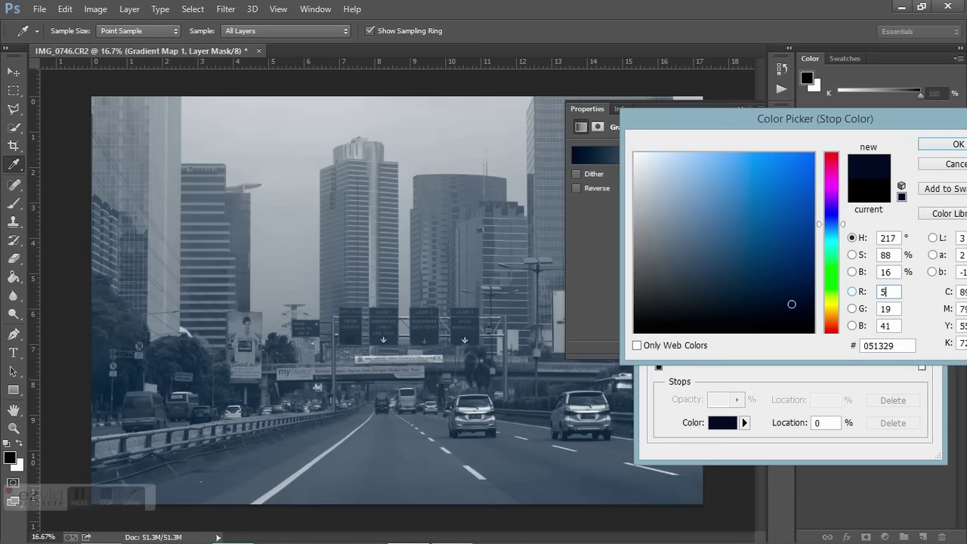
Step: Set the gradient's dark stop to R 5, G 25, B 40 and confirm the gradient
{"action": "key", "text": "Tab"}
{"action": "type", "text": "45"}
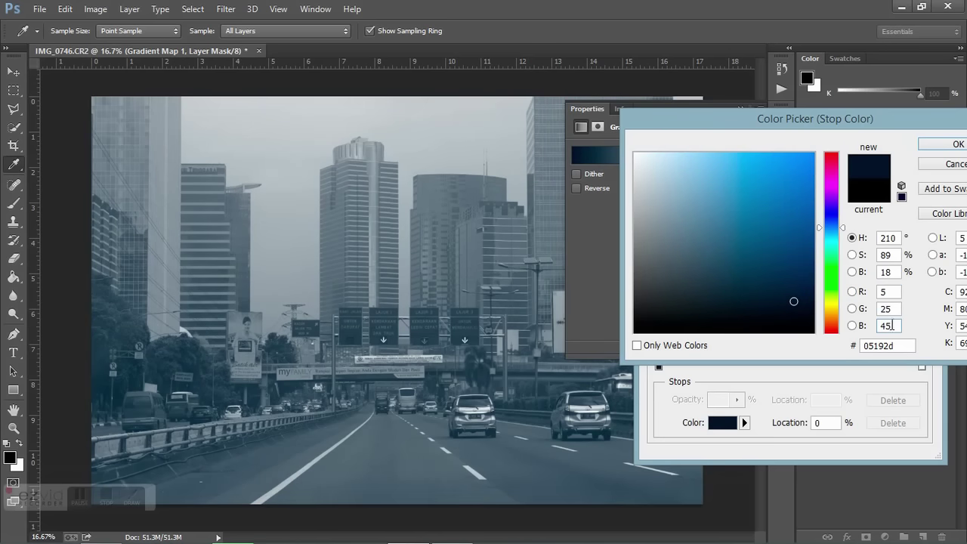
{"action": "type", "text": "40"}
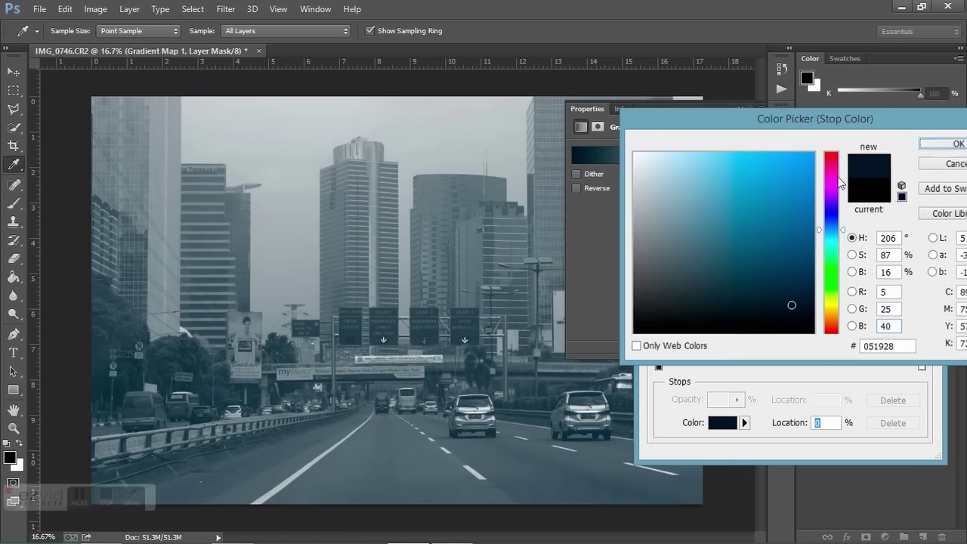
{"action": "left_click", "coordinate": [940, 148]}
{"action": "left_click", "coordinate": [913, 152]}
Step: Set the Gradient Map layer to Soft Light at 50% opacity and compare the photo with and without it
{"action": "left_click", "coordinate": [853, 265]}
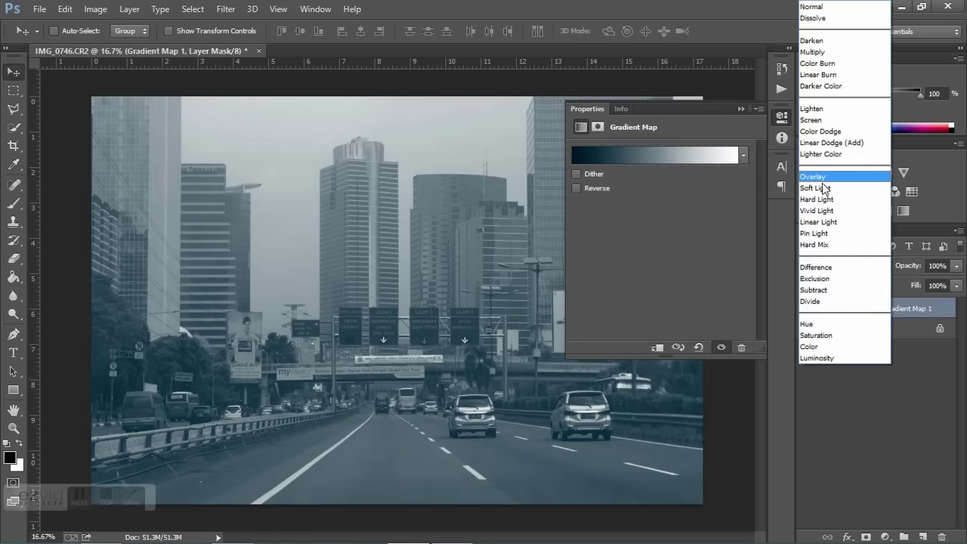
{"action": "left_click", "coordinate": [822, 187]}
{"action": "left_click", "coordinate": [957, 266]}
{"action": "left_click_drag", "start_coordinate": [957, 282], "coordinate": [925, 284]}
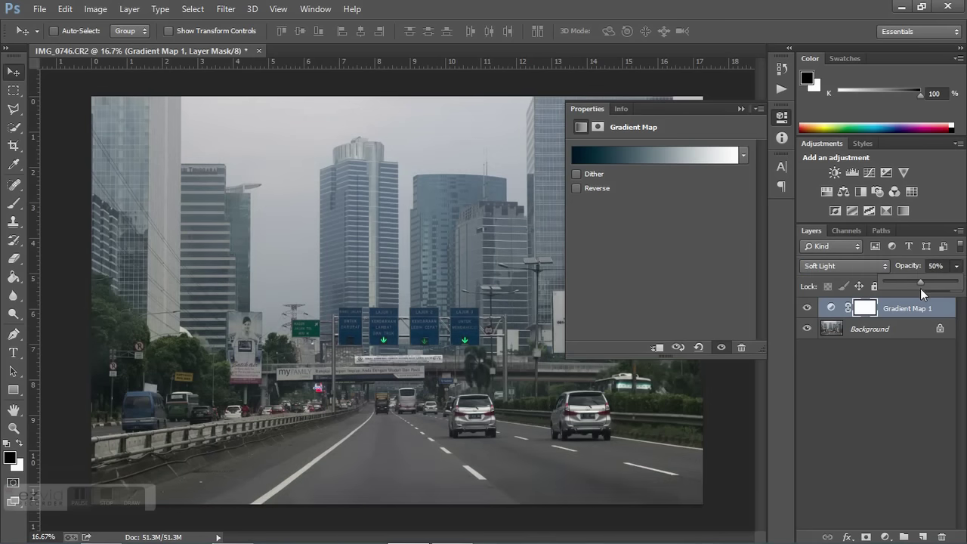
{"action": "left_click", "coordinate": [785, 294]}
{"action": "left_click", "coordinate": [807, 308]}
{"action": "left_click", "coordinate": [807, 308]}
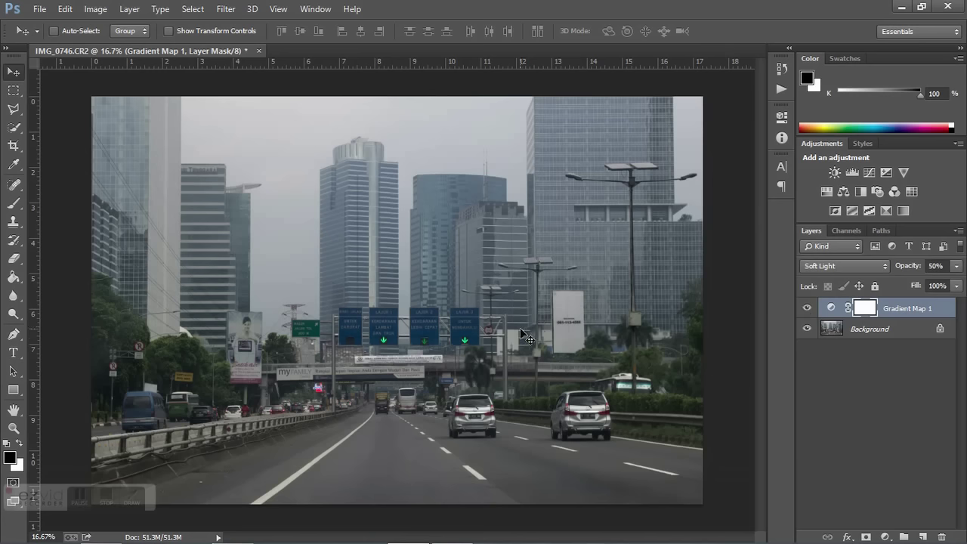
Step: Add a Hue/Saturation adjustment layer and set its Greens to hue -70 and saturation +30
{"action": "left_click", "coordinate": [886, 536]}
{"action": "left_click", "coordinate": [862, 309]}
{"action": "left_click", "coordinate": [627, 170]}
{"action": "left_click", "coordinate": [633, 219]}
{"action": "left_click_drag", "start_coordinate": [624, 204], "coordinate": [613, 210]}
{"action": "left_click_drag", "start_coordinate": [660, 233], "coordinate": [686, 243]}
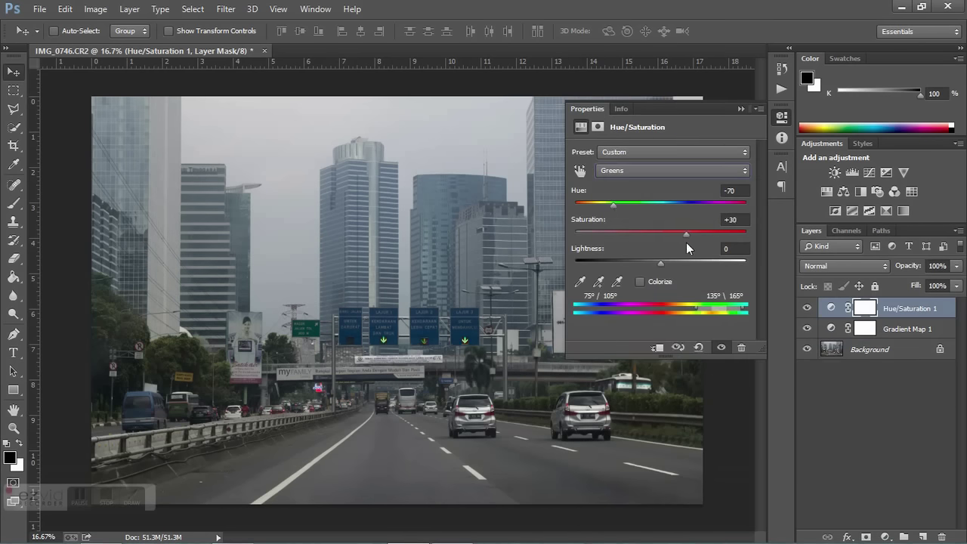
Step: Raise the saturation of another colour range in the Hue/Saturation adjustment and close its settings
{"action": "left_click", "coordinate": [672, 170]}
{"action": "left_click", "coordinate": [659, 219]}
{"action": "left_click_drag", "start_coordinate": [679, 239], "coordinate": [687, 241]}
{"action": "left_click", "coordinate": [782, 117]}
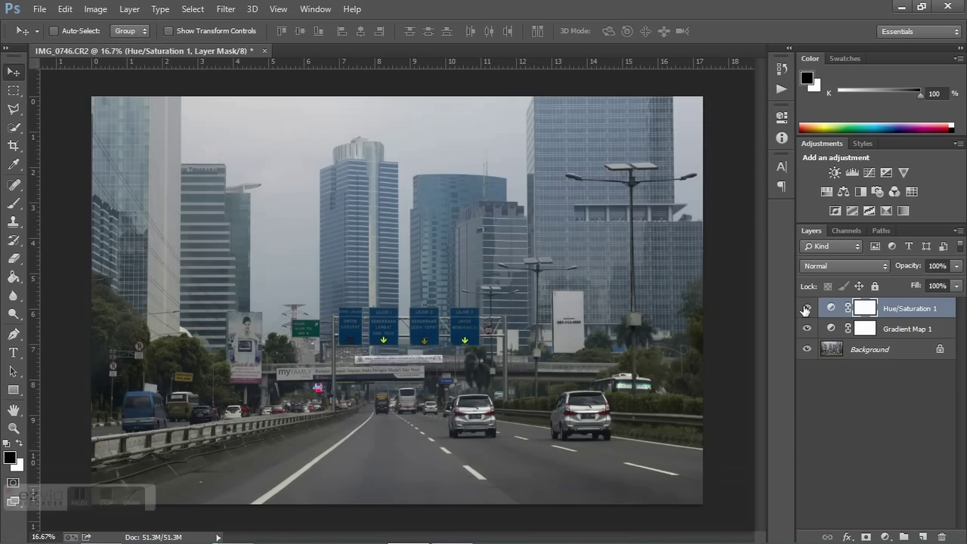
Step: Add a Color Balance adjustment layer above Hue/Saturation and set its tone to Shadows
{"action": "left_click", "coordinate": [884, 528]}
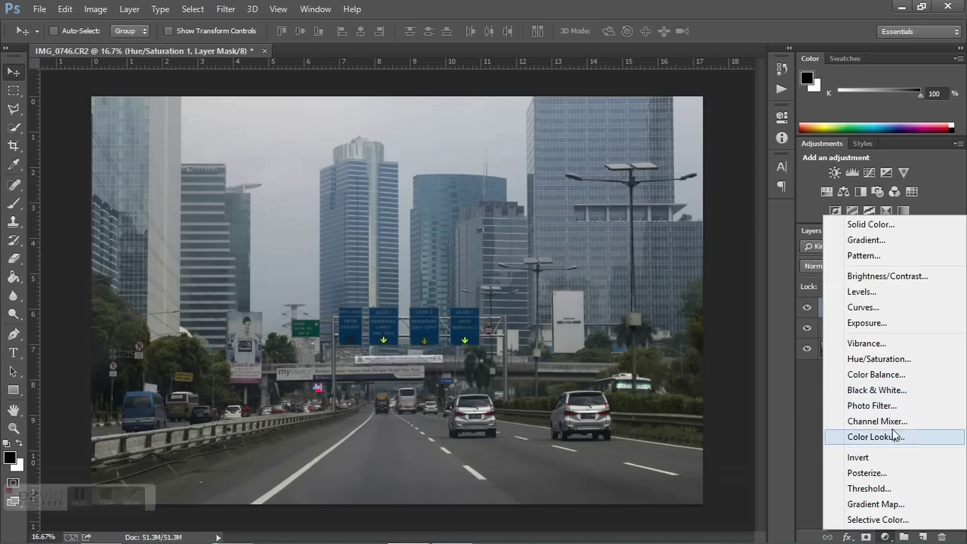
{"action": "left_click", "coordinate": [876, 376]}
{"action": "left_click", "coordinate": [657, 155]}
{"action": "left_click", "coordinate": [659, 152]}
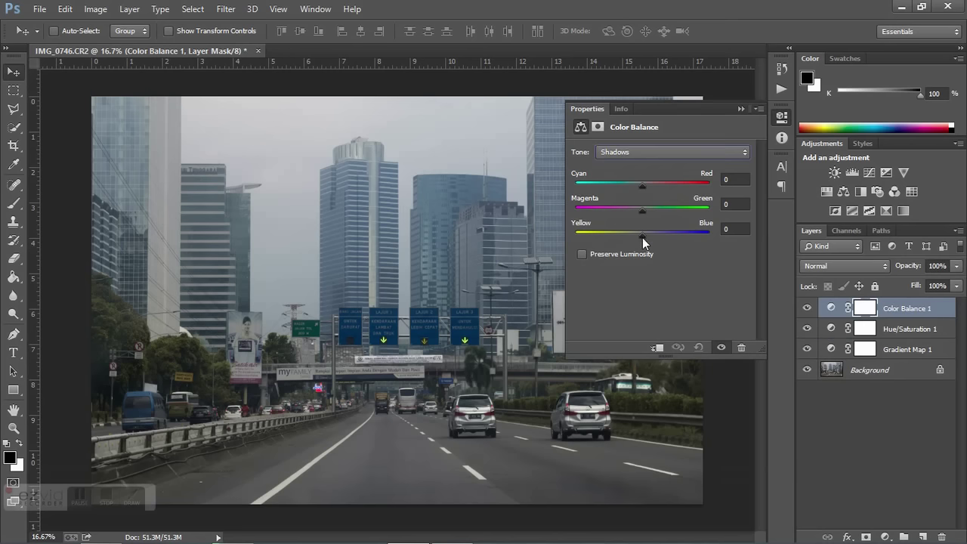
Step: Adjust the midtones of the Color Balance layer and compare the photo with and without the adjustment
{"action": "left_click", "coordinate": [622, 150]}
{"action": "left_click", "coordinate": [631, 176]}
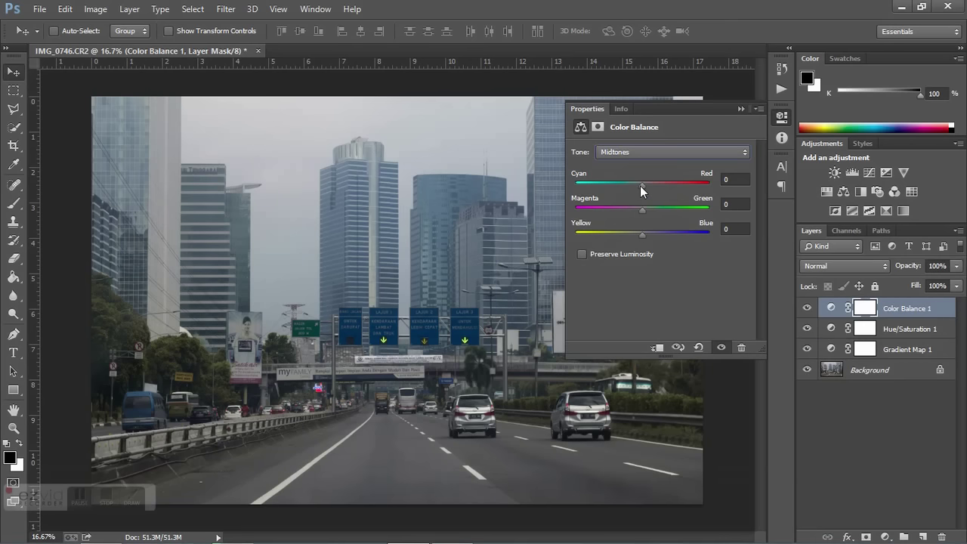
{"action": "left_click_drag", "start_coordinate": [641, 208], "coordinate": [639, 237]}
{"action": "left_click", "coordinate": [741, 109]}
{"action": "left_click", "coordinate": [806, 308]}
{"action": "left_click", "coordinate": [806, 308]}
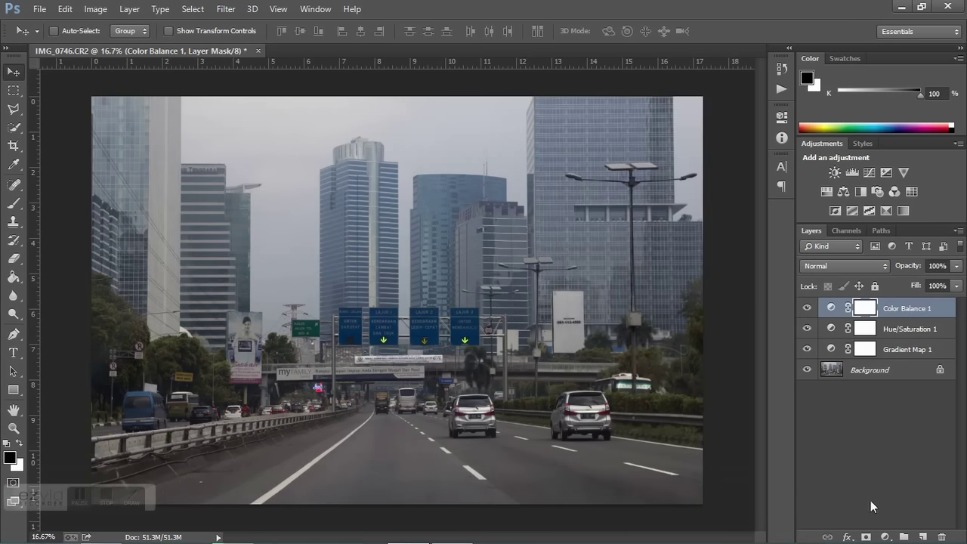
Step: Add a Curves adjustment layer and group it with the Color Balance, Hue/Saturation and Gradient Map layers
{"action": "left_click", "coordinate": [885, 536]}
{"action": "left_click", "coordinate": [869, 308]}
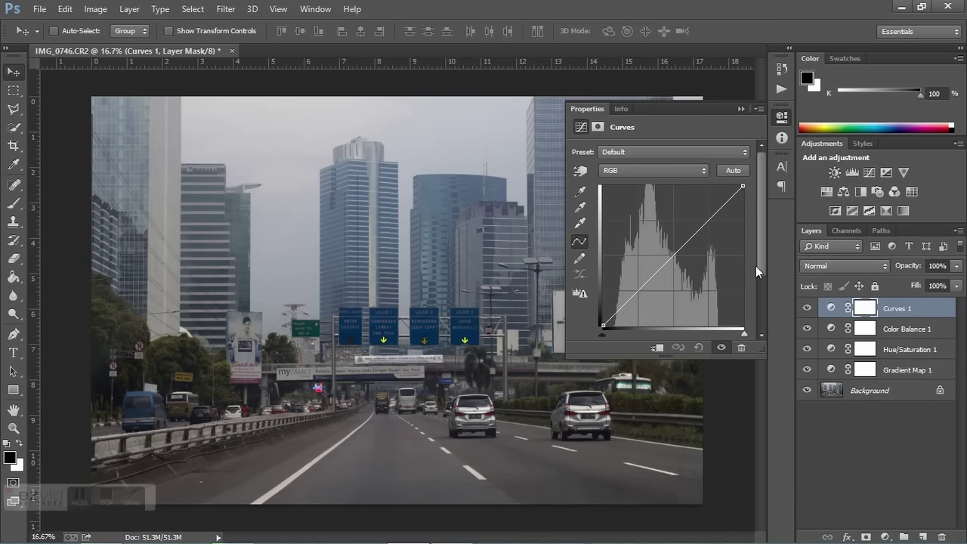
{"action": "left_click", "coordinate": [904, 370], "text": "shift"}
{"action": "key", "text": "ctrl+g"}
Step: Add a Threshold adjustment directly above the Background and lower its level to isolate the darkest areas
{"action": "left_click", "coordinate": [868, 324]}
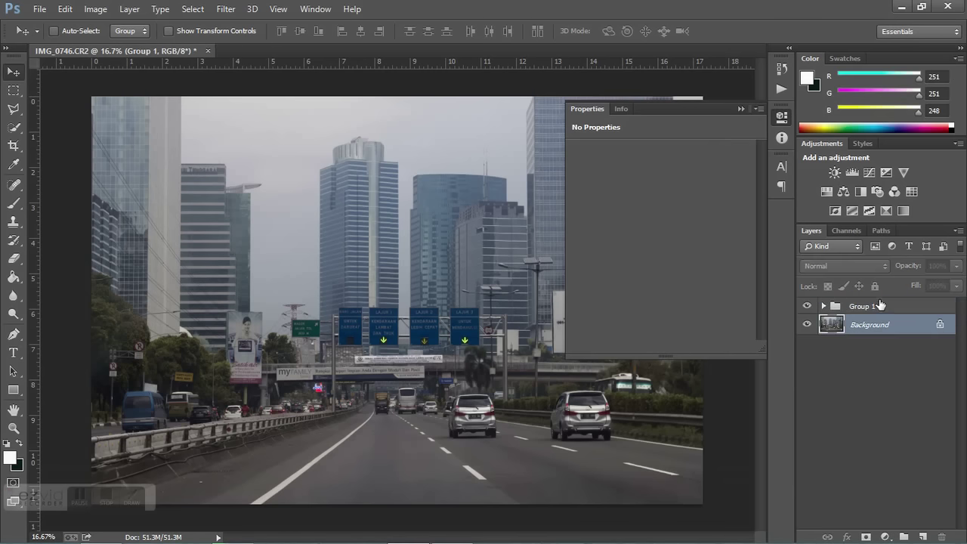
{"action": "left_click", "coordinate": [869, 211]}
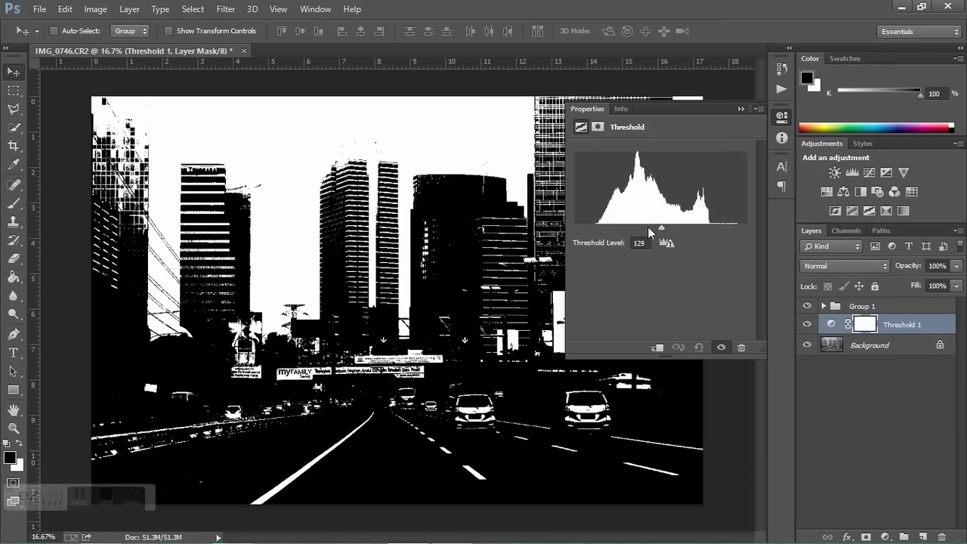
{"action": "left_click_drag", "start_coordinate": [648, 226], "coordinate": [599, 245]}
Step: Refine the threshold level to 40 and place a colour sampler on a black patch of the roadside trees
{"action": "key", "text": "z"}
{"action": "left_click_drag", "start_coordinate": [106, 391], "coordinate": [660, 257]}
{"action": "left_click_drag", "start_coordinate": [599, 229], "coordinate": [601, 231]}
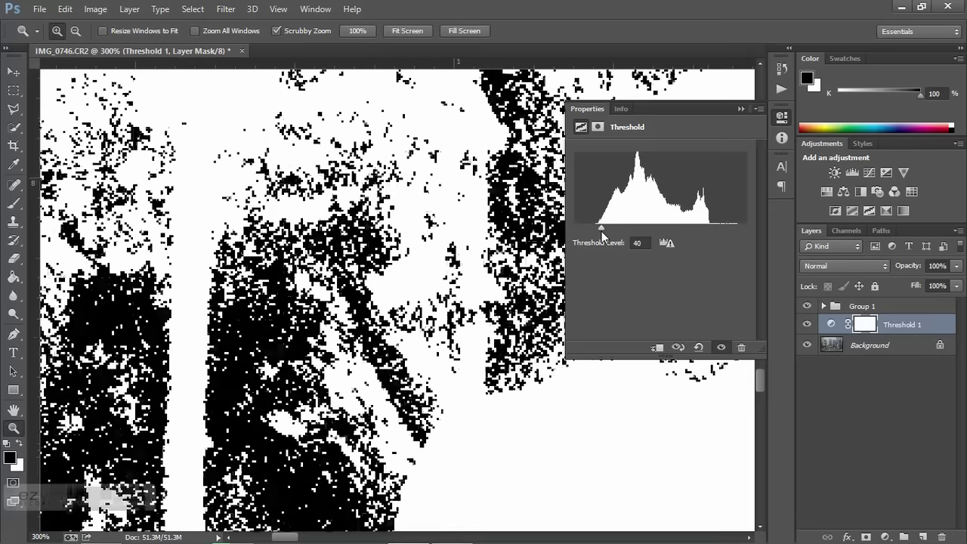
{"action": "left_click_drag", "start_coordinate": [13, 165], "coordinate": [64, 189]}
{"action": "left_click", "coordinate": [118, 310]}
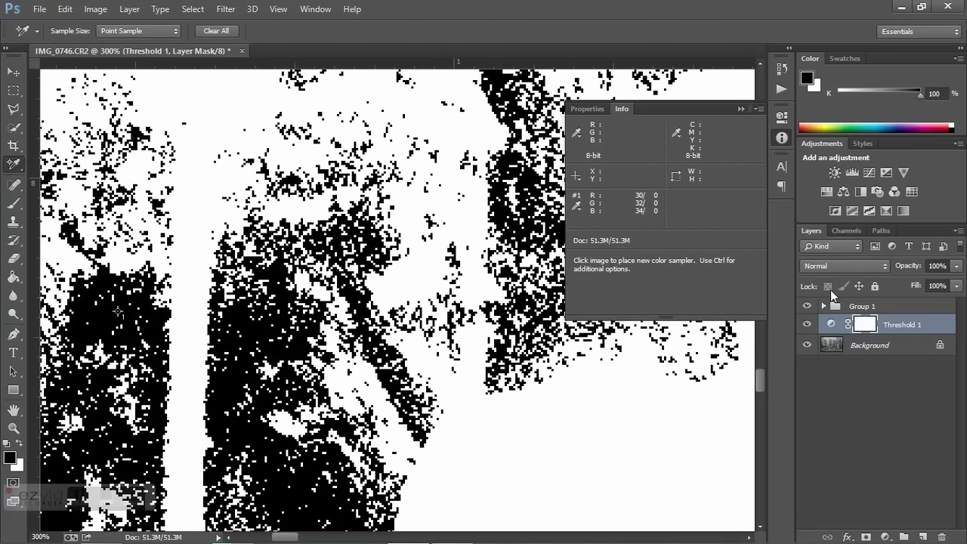
Step: Raise the threshold level to 235 and place a second colour sampler on the white highlight of the silver car
{"action": "left_click", "coordinate": [832, 324]}
{"action": "left_click_drag", "start_coordinate": [602, 226], "coordinate": [732, 228]}
{"action": "key", "text": "z"}
{"action": "left_click", "coordinate": [464, 295], "text": "alt"}
{"action": "left_click", "coordinate": [479, 413]}
{"action": "left_click", "coordinate": [614, 418], "text": "alt"}
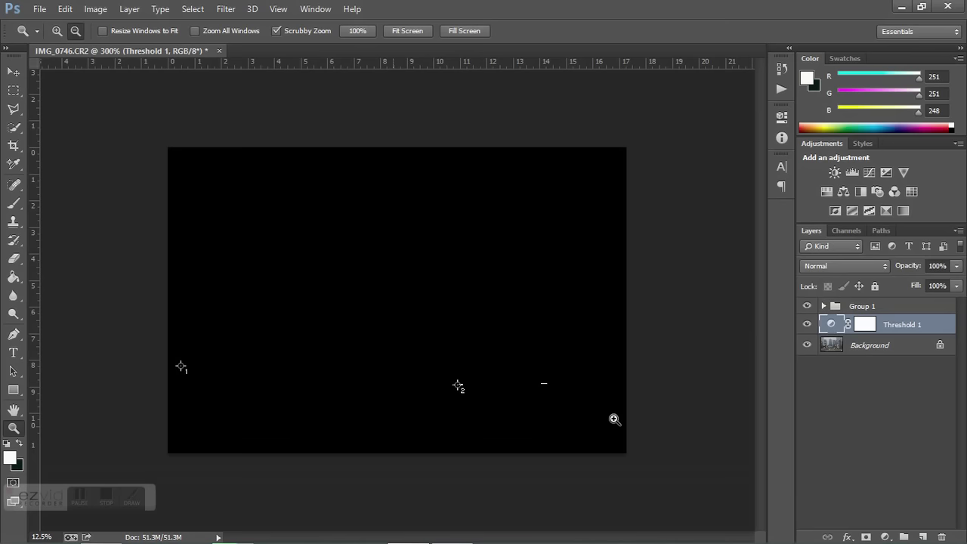
{"action": "key", "text": "ctrl+plus"}
Step: Create a new layer between the Background and the hidden Threshold adjustment and fill it with grey
{"action": "left_click", "coordinate": [921, 537]}
{"action": "left_click", "coordinate": [807, 344]}
{"action": "left_click_drag", "start_coordinate": [861, 324], "coordinate": [862, 357]}
{"action": "left_click", "coordinate": [65, 9]}
{"action": "left_click", "coordinate": [127, 204]}
{"action": "left_click", "coordinate": [565, 146]}
{"action": "key", "text": "z"}
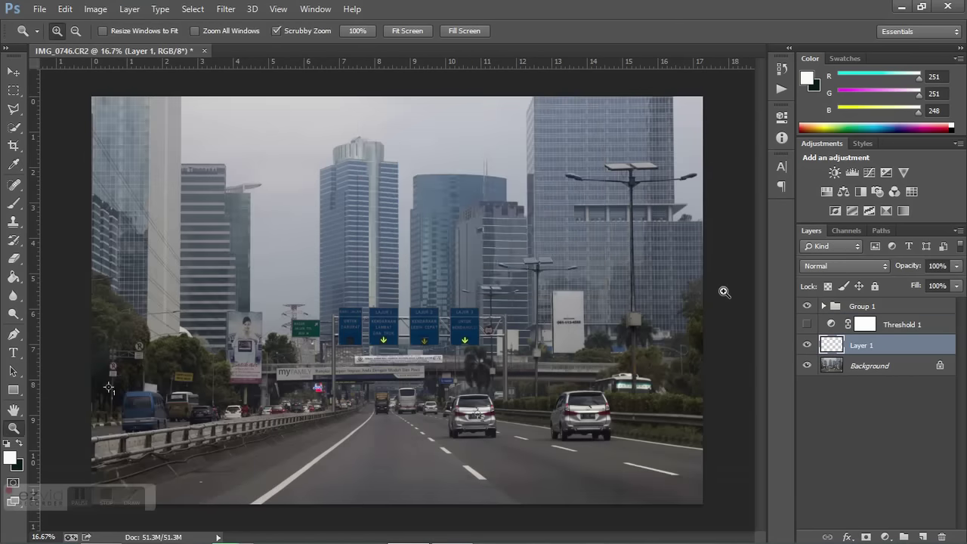
Step: Set the grey layer's blend mode to Difference and lower the reactivated Threshold adjustment to level 5
{"action": "left_click", "coordinate": [845, 266]}
{"action": "left_click", "coordinate": [822, 322]}
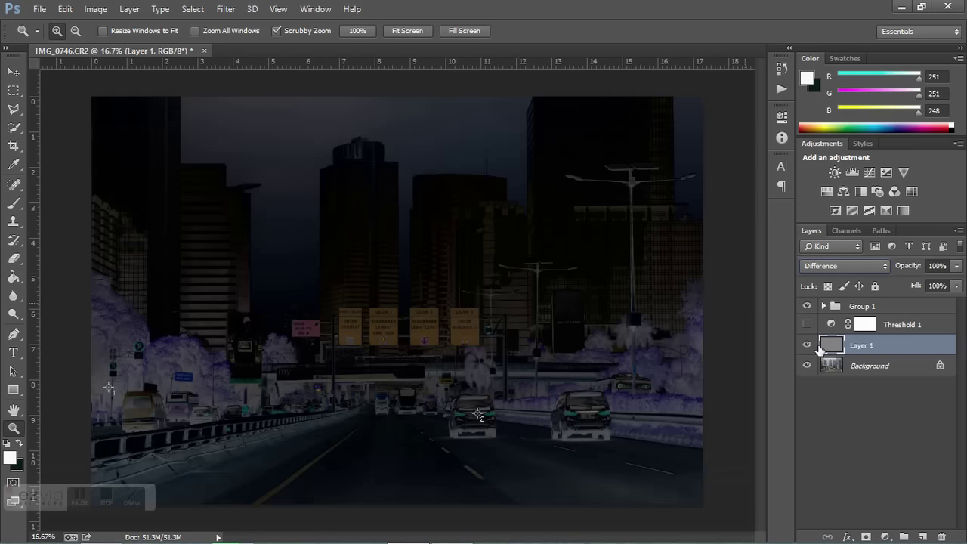
{"action": "left_click", "coordinate": [805, 325]}
{"action": "double_click", "coordinate": [831, 325]}
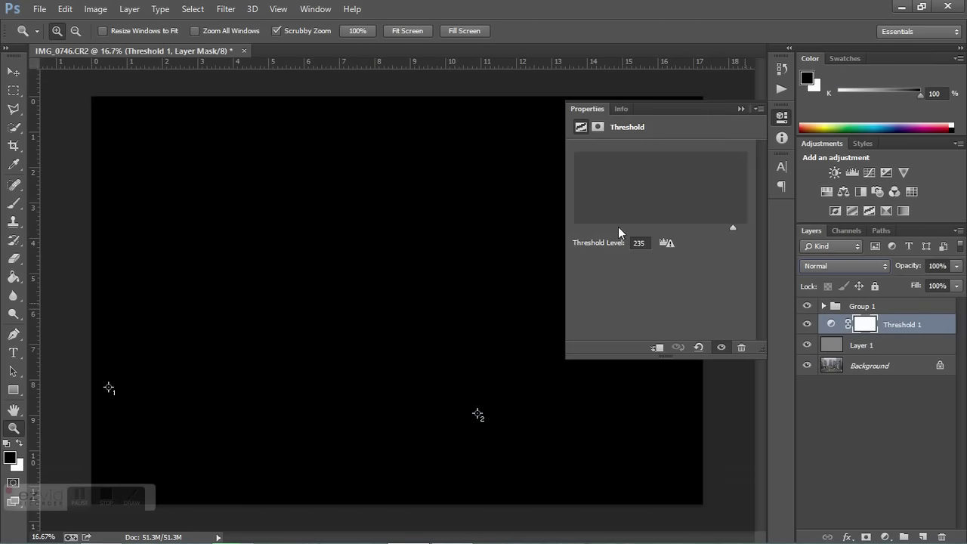
{"action": "left_click_drag", "start_coordinate": [581, 230], "coordinate": [578, 239]}
Step: Place a third colour sampler on a black band of the striped building to mark the neutral grey point
{"action": "left_click_drag", "start_coordinate": [185, 257], "coordinate": [236, 256]}
{"action": "left_click", "coordinate": [14, 163]}
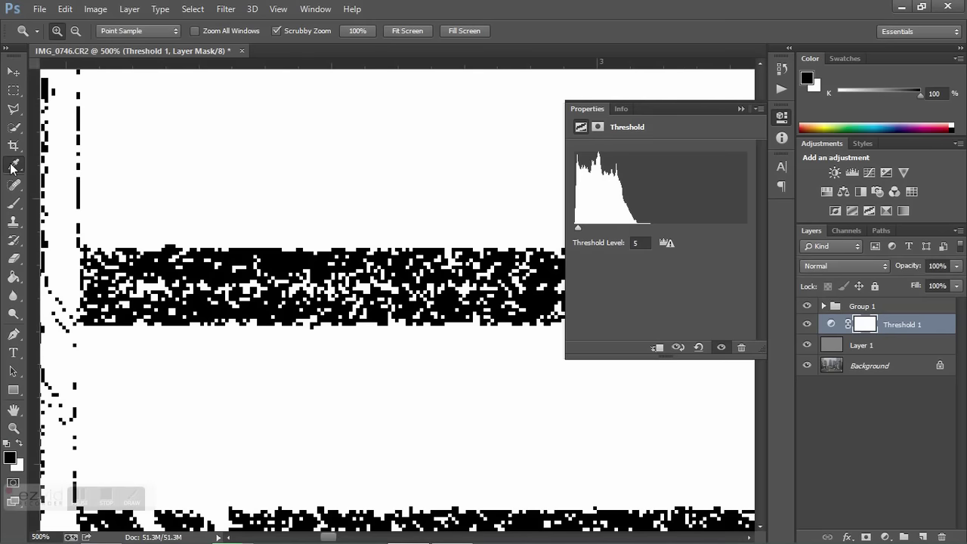
{"action": "right_click", "coordinate": [14, 164]}
{"action": "left_click", "coordinate": [83, 193]}
{"action": "left_click", "coordinate": [284, 257]}
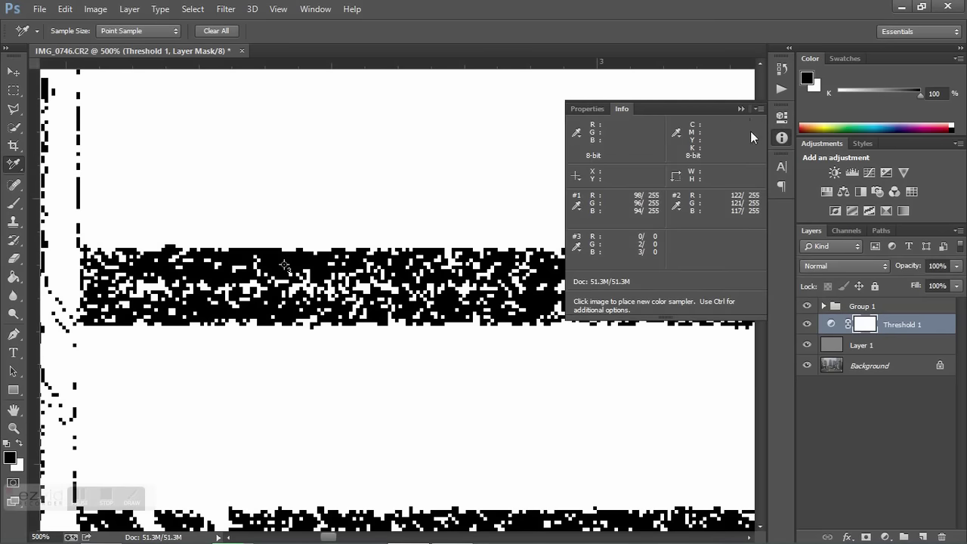
{"action": "left_click", "coordinate": [782, 138]}
Step: Delete the Threshold adjustment together with the grey Difference layer
{"action": "key", "text": "z"}
{"action": "left_click_drag", "start_coordinate": [290, 280], "coordinate": [227, 281]}
{"action": "left_click", "coordinate": [807, 324]}
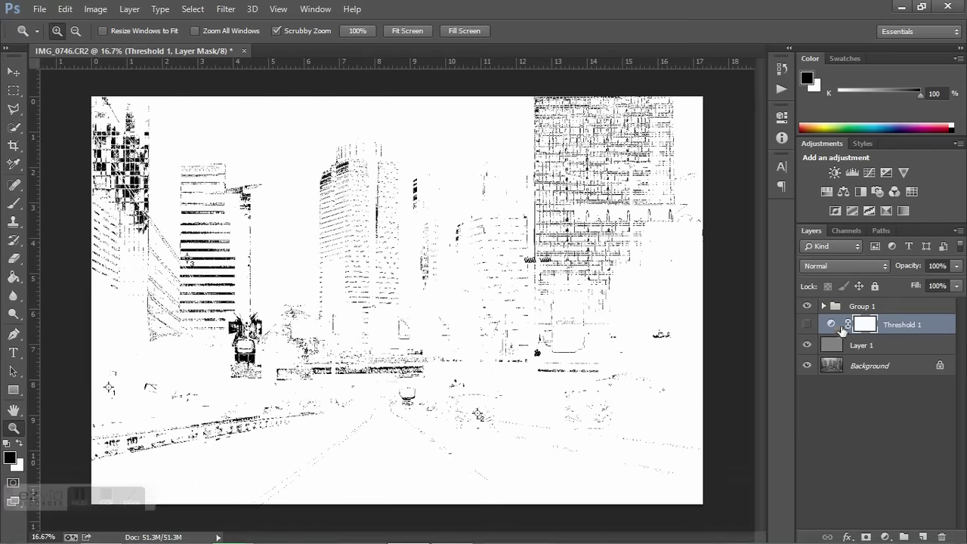
{"action": "left_click", "coordinate": [905, 343], "text": "shift"}
{"action": "key", "text": "Delete"}
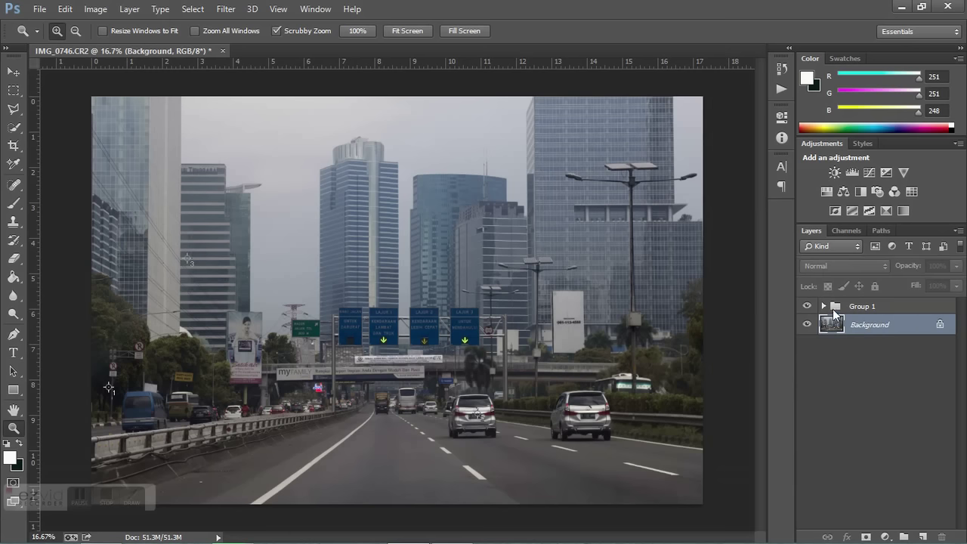
Step: In Group 1's Curves adjustment, set the black point at colour sampler 1 and the grey point at sampler 3
{"action": "left_click", "coordinate": [825, 308]}
{"action": "double_click", "coordinate": [841, 325]}
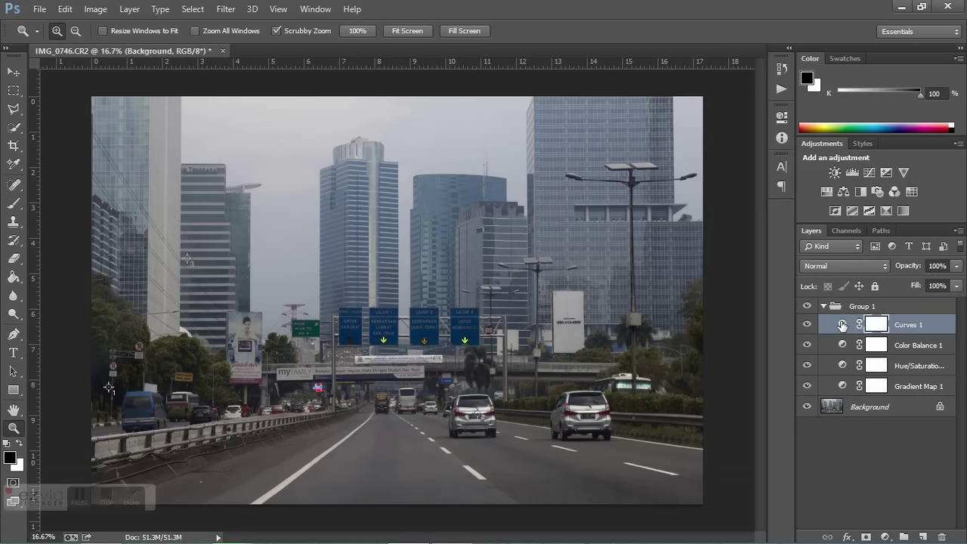
{"action": "left_click", "coordinate": [580, 191]}
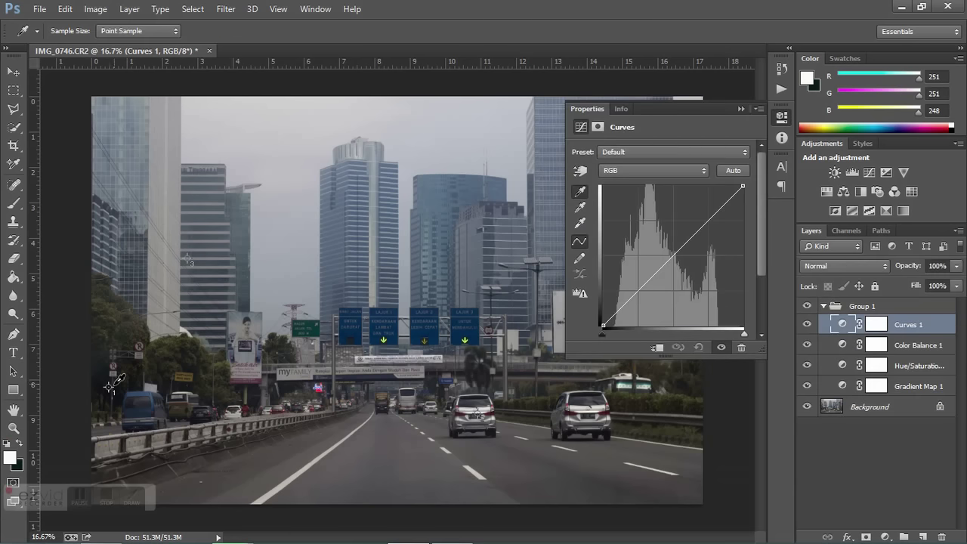
{"action": "left_click", "coordinate": [530, 262]}
{"action": "left_click", "coordinate": [580, 207]}
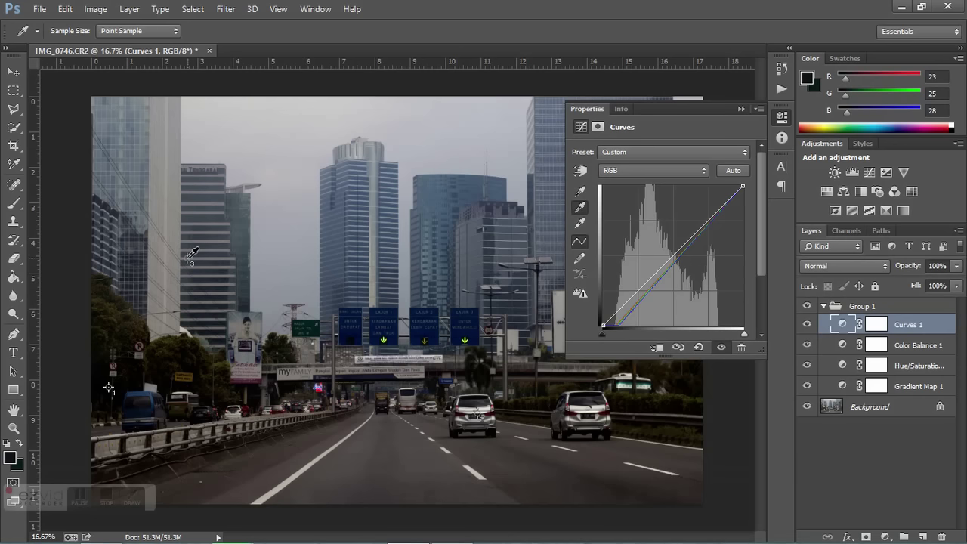
{"action": "left_click", "coordinate": [188, 258]}
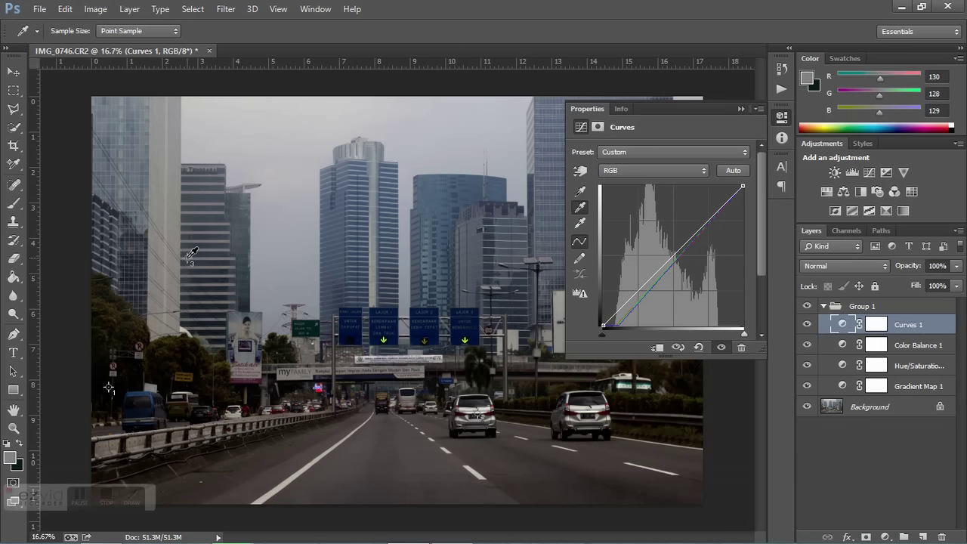
Step: Set the Curves white point at colour sampler 2 on the silver car's highlight
{"action": "left_click", "coordinate": [579, 225]}
{"action": "key", "text": "z"}
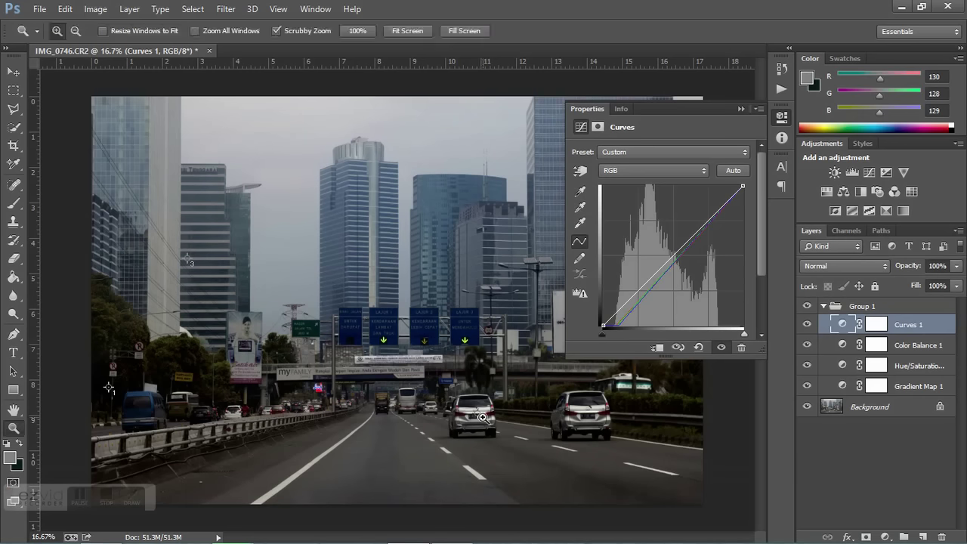
{"action": "left_click", "coordinate": [481, 418]}
{"action": "left_click", "coordinate": [481, 418]}
{"action": "left_click", "coordinate": [480, 418]}
{"action": "left_click", "coordinate": [480, 418]}
{"action": "left_click", "coordinate": [480, 418]}
{"action": "left_click", "coordinate": [481, 417]}
{"action": "left_click", "coordinate": [581, 224]}
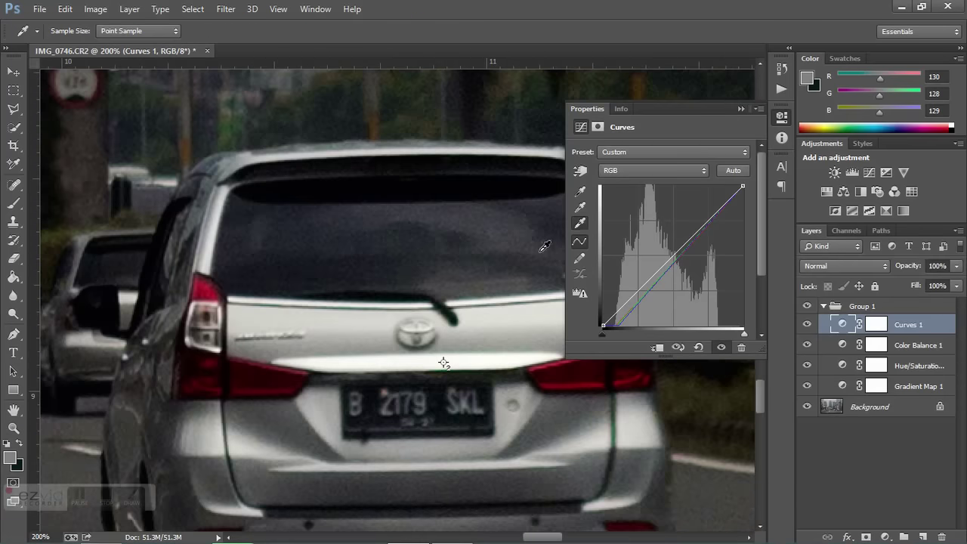
{"action": "left_click", "coordinate": [446, 361]}
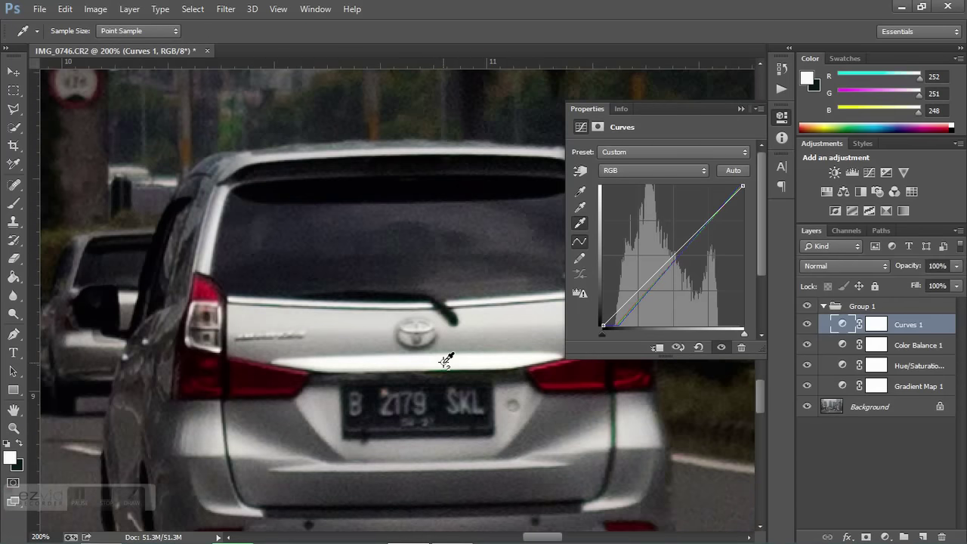
Step: Set the Curves layer's opacity to 80% and compare the photo with and without the adjustment
{"action": "left_click", "coordinate": [739, 110]}
{"action": "key", "text": "z"}
{"action": "key", "text": "ctrl+0"}
{"action": "left_click", "coordinate": [807, 325]}
{"action": "left_click", "coordinate": [808, 324]}
{"action": "left_click", "coordinate": [932, 266]}
{"action": "type", "text": "80"}
{"action": "key", "text": "Return"}
{"action": "left_click", "coordinate": [807, 326]}
{"action": "left_click", "coordinate": [806, 326]}
Step: Start saving the photo under a new name with JPEG as the file format
{"action": "key", "text": "v"}
{"action": "left_click", "coordinate": [40, 8]}
{"action": "left_click", "coordinate": [249, 206]}
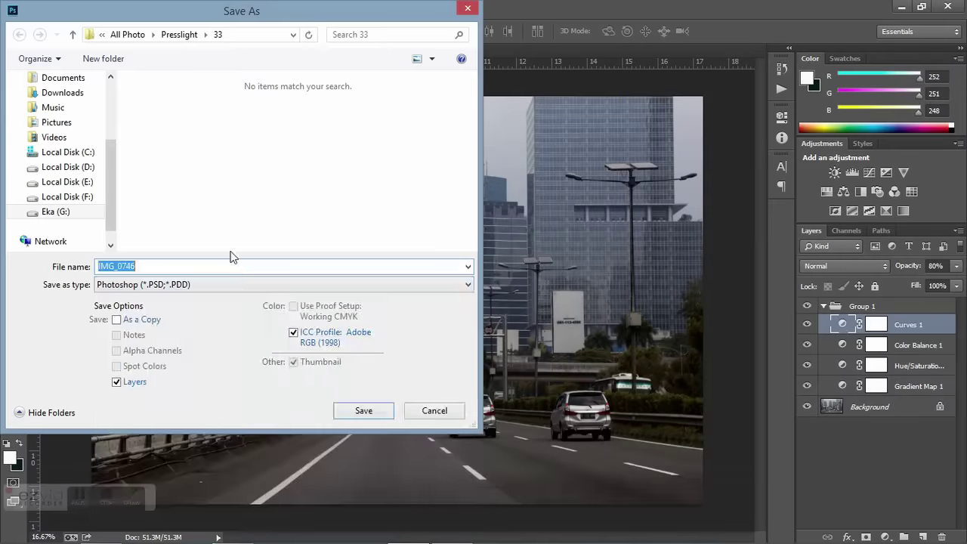
{"action": "left_click", "coordinate": [284, 284]}
{"action": "left_click", "coordinate": [189, 403]}
Step: Choose the Lightroom folder inside Portfolio > New Theme on drive E as the save location
{"action": "left_click", "coordinate": [88, 182]}
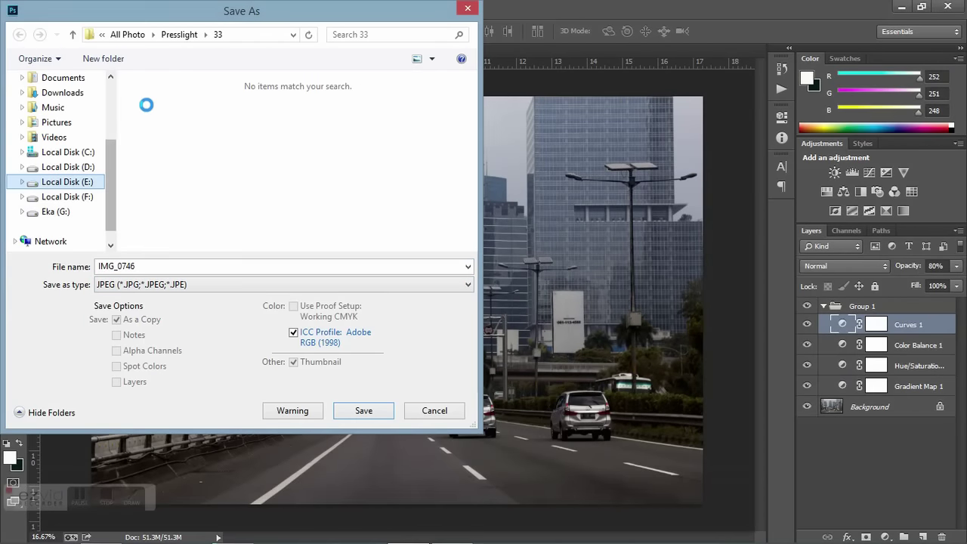
{"action": "double_click", "coordinate": [151, 97]}
{"action": "double_click", "coordinate": [156, 144]}
{"action": "double_click", "coordinate": [158, 112]}
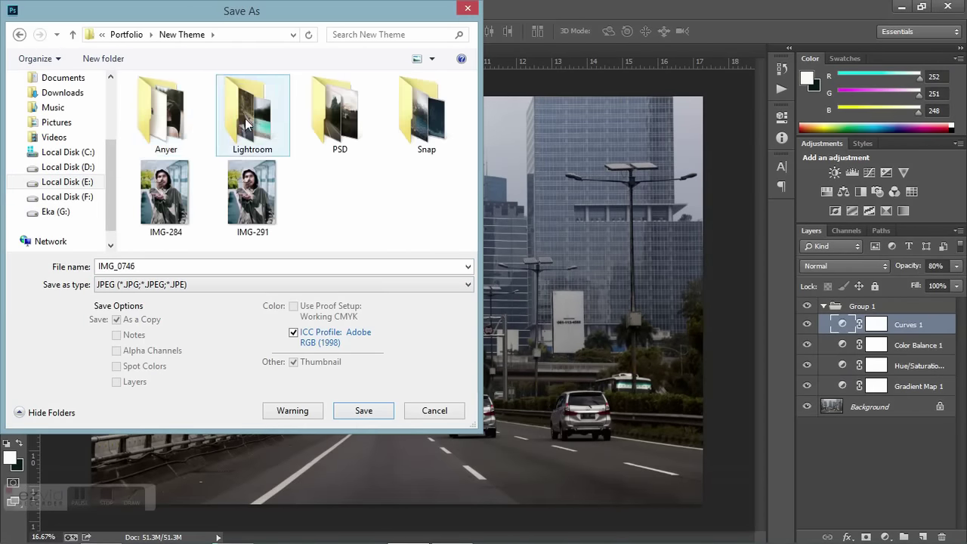
{"action": "double_click", "coordinate": [253, 111]}
Step: Name the JPEG IMG-1 and save it, accepting the JPEG options
{"action": "left_click", "coordinate": [166, 114]}
{"action": "left_click", "coordinate": [160, 268]}
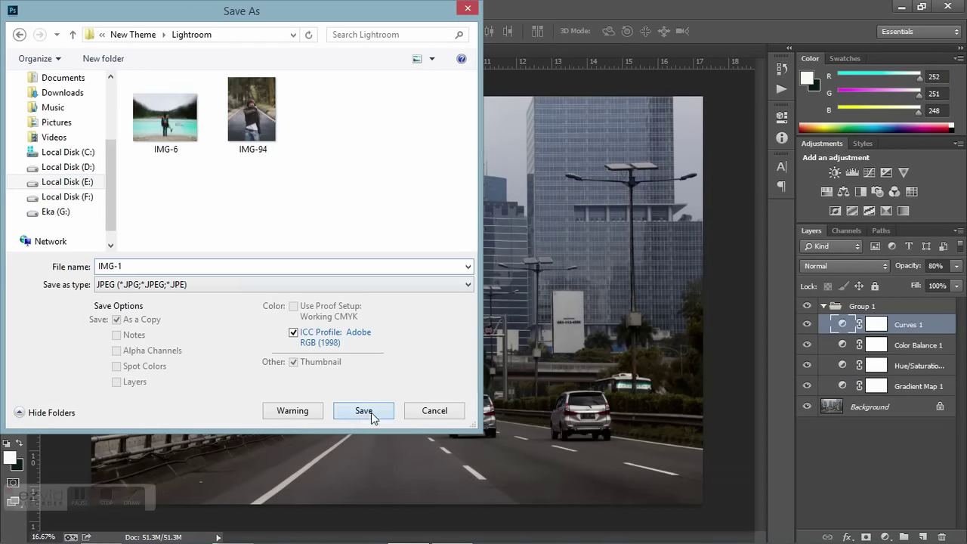
{"action": "left_click", "coordinate": [370, 412]}
{"action": "key", "text": "Return"}
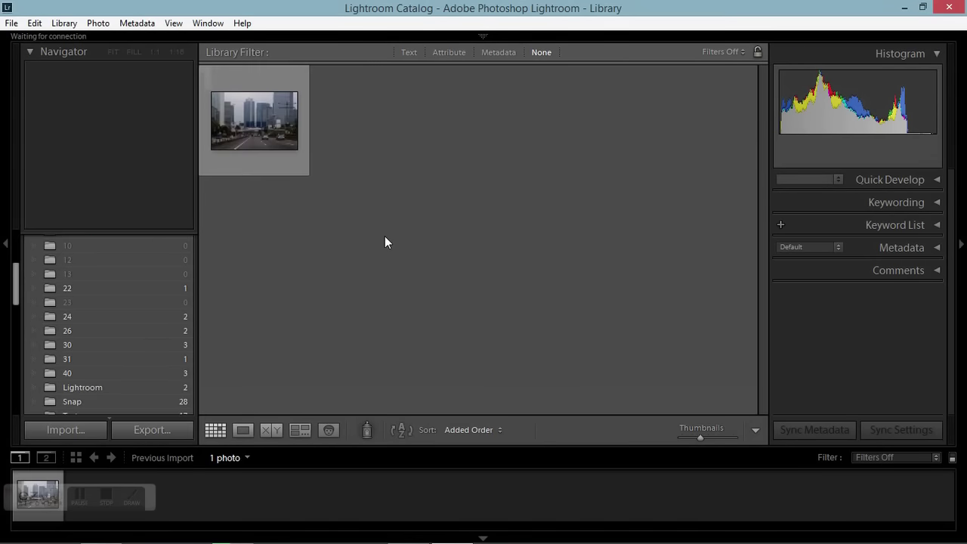
Step: Switch to Lightroom, open IMG-1 for developing, and apply the VSCO Film 06 preset C - Portra 160 ++
{"action": "mouse_move", "coordinate": [481, 35]}
{"action": "left_click", "coordinate": [654, 64]}
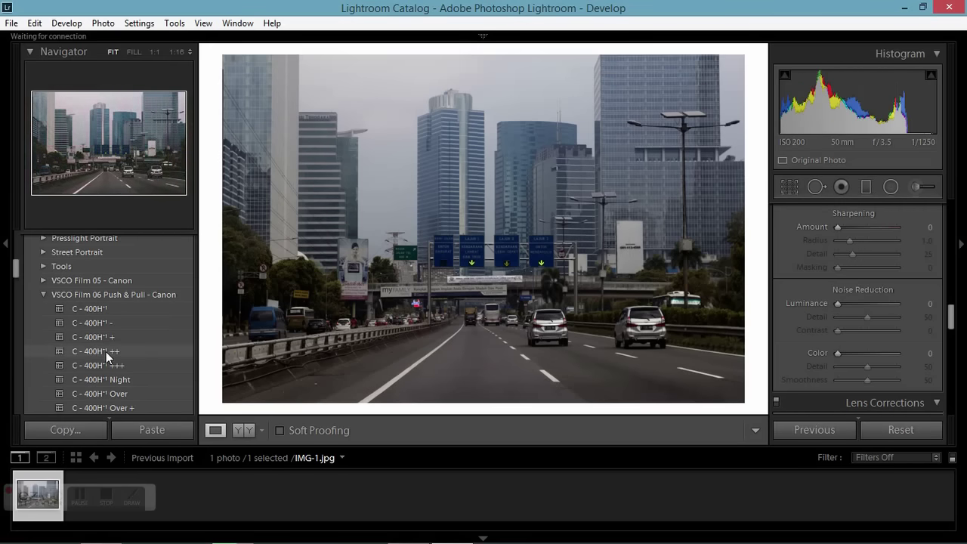
{"action": "scroll", "coordinate": [104, 360], "scroll_direction": "down", "scroll_amount": 5}
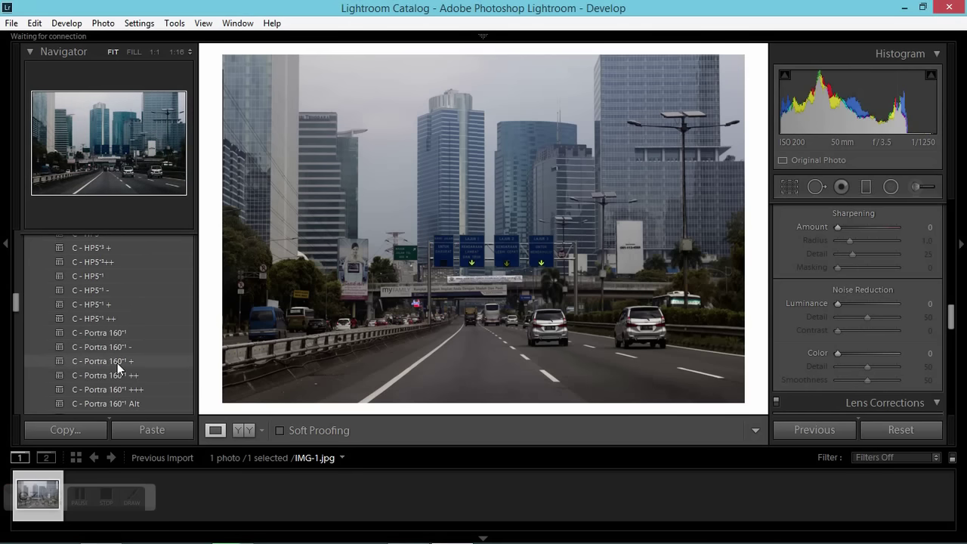
{"action": "left_click", "coordinate": [117, 374]}
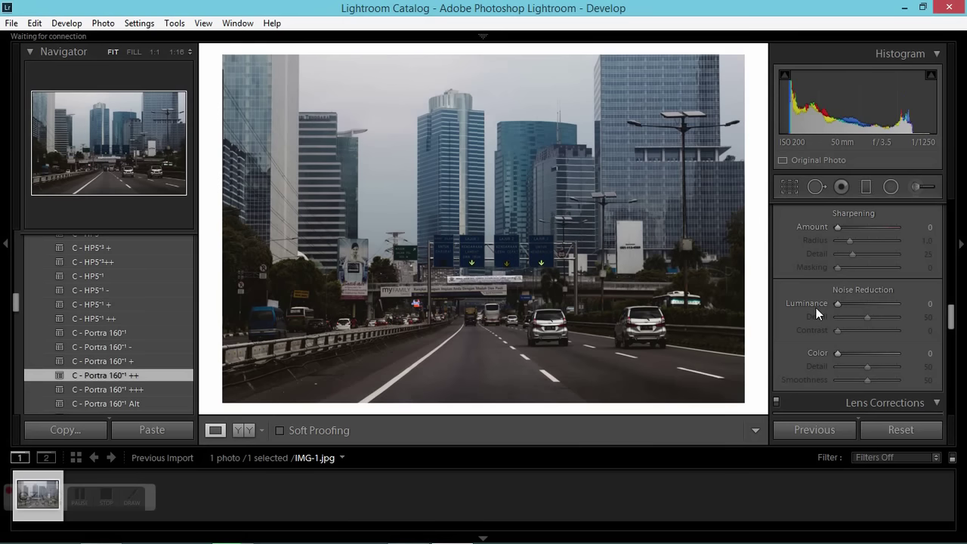
Step: Set the photo's Highlights to +100, Shadows to +50, Whites to +40 and Blacks to +40
{"action": "scroll", "coordinate": [921, 273], "scroll_direction": "up", "scroll_amount": 7}
{"action": "scroll", "coordinate": [867, 280], "scroll_direction": "down", "scroll_amount": 1}
{"action": "key", "text": "Up"}
{"action": "key", "text": "Up"}
{"action": "key", "text": "Up"}
{"action": "key", "text": "Up"}
{"action": "key", "text": "Up"}
{"action": "key", "text": "Up"}
{"action": "key", "text": "Up"}
{"action": "key", "text": "Up"}
{"action": "key", "text": "Up"}
{"action": "key", "text": "Up"}
{"action": "key", "text": "Up"}
{"action": "key", "text": "Up"}
{"action": "key", "text": "Up"}
{"action": "key", "text": "Up"}
{"action": "key", "text": "Up"}
{"action": "key", "text": "Up"}
{"action": "key", "text": "Up"}
{"action": "key", "text": "Up"}
{"action": "key", "text": "Up"}
{"action": "key", "text": "Up"}
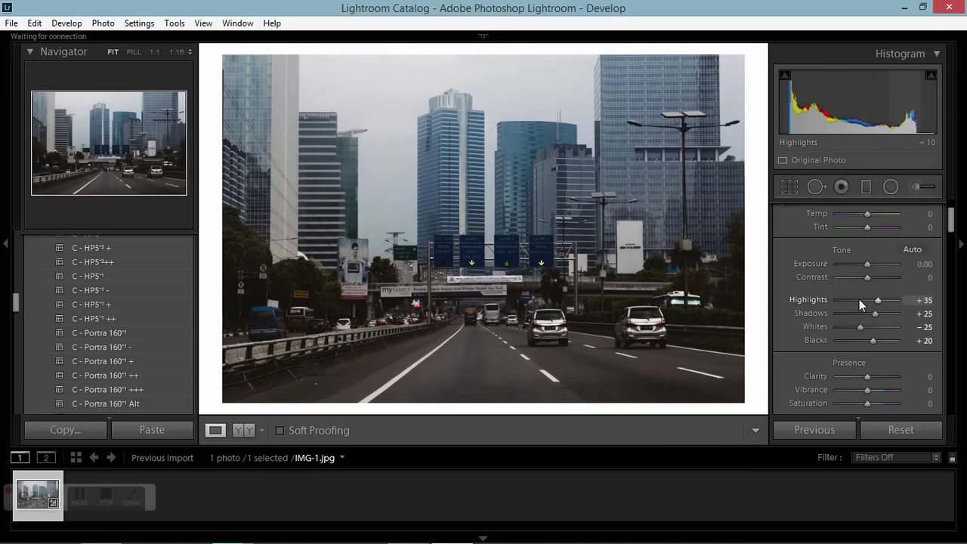
{"action": "key", "text": "Up"}
{"action": "key", "text": "Up"}
{"action": "key", "text": "Up"}
{"action": "key", "text": "Up"}
{"action": "key", "text": "Up"}
{"action": "key", "text": "Up"}
{"action": "key", "text": "Up"}
{"action": "key", "text": "Up"}
{"action": "key", "text": "Up"}
{"action": "key", "text": "Up"}
{"action": "key", "text": "Up"}
{"action": "key", "text": "Up"}
{"action": "key", "text": "Up"}
{"action": "key", "text": "Up"}
{"action": "key", "text": "Up"}
{"action": "key", "text": "Up"}
{"action": "key", "text": "Up"}
{"action": "key", "text": "Up"}
{"action": "key", "text": "Up"}
{"action": "key", "text": "Up"}
{"action": "key", "text": "Up"}
{"action": "key", "text": "Up"}
{"action": "key", "text": "Up"}
{"action": "key", "text": "Up"}
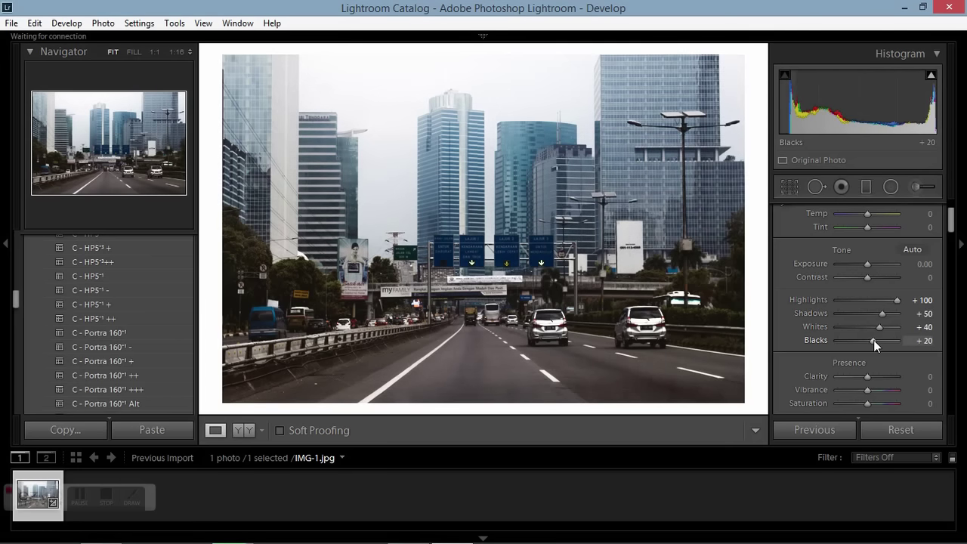
Step: In the per-colour adjustments, set Green's hue to +15 and saturation to −20, and shift Blue's hue below zero
{"action": "scroll", "coordinate": [873, 340], "scroll_direction": "down", "scroll_amount": 10}
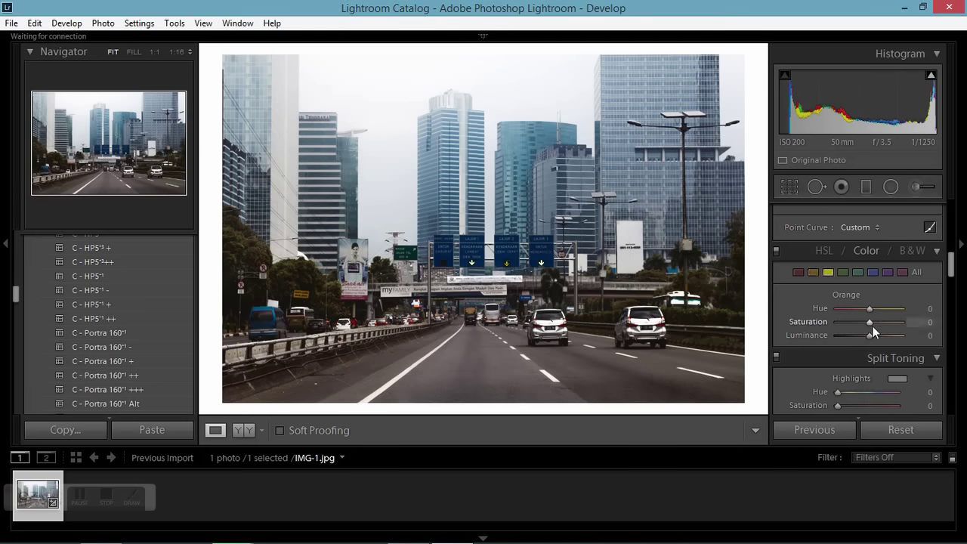
{"action": "left_click", "coordinate": [828, 273]}
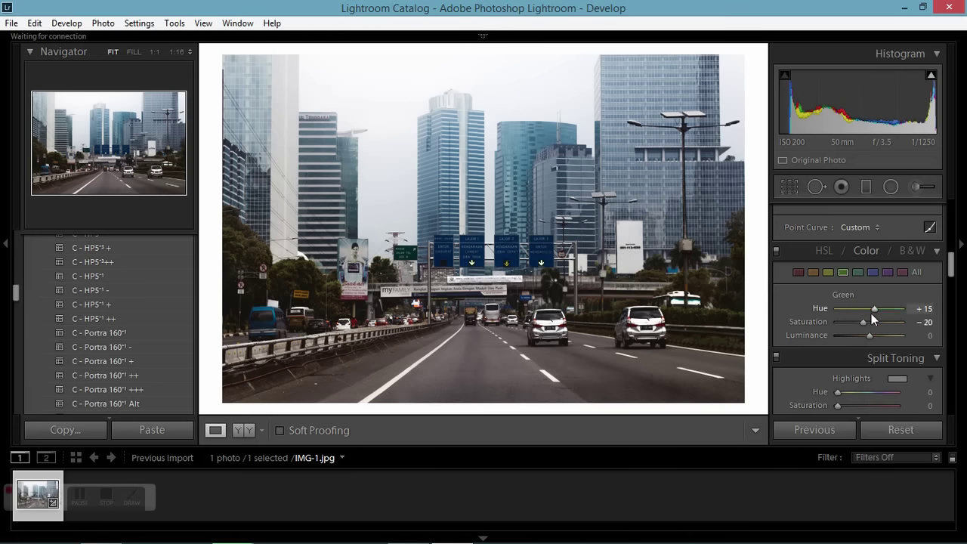
{"action": "left_click", "coordinate": [858, 273]}
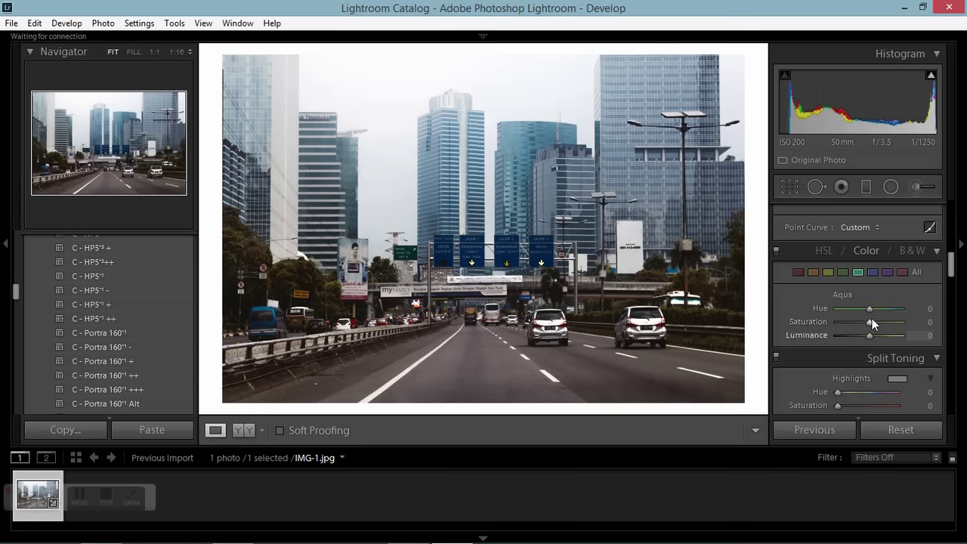
{"action": "left_click", "coordinate": [872, 273]}
{"action": "left_click_drag", "start_coordinate": [873, 309], "coordinate": [869, 309]}
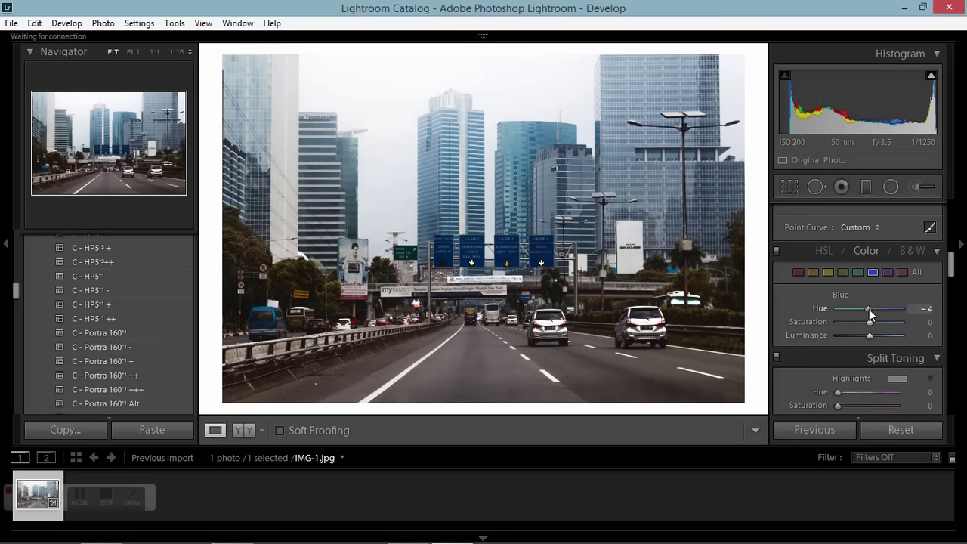
{"action": "left_click", "coordinate": [889, 272]}
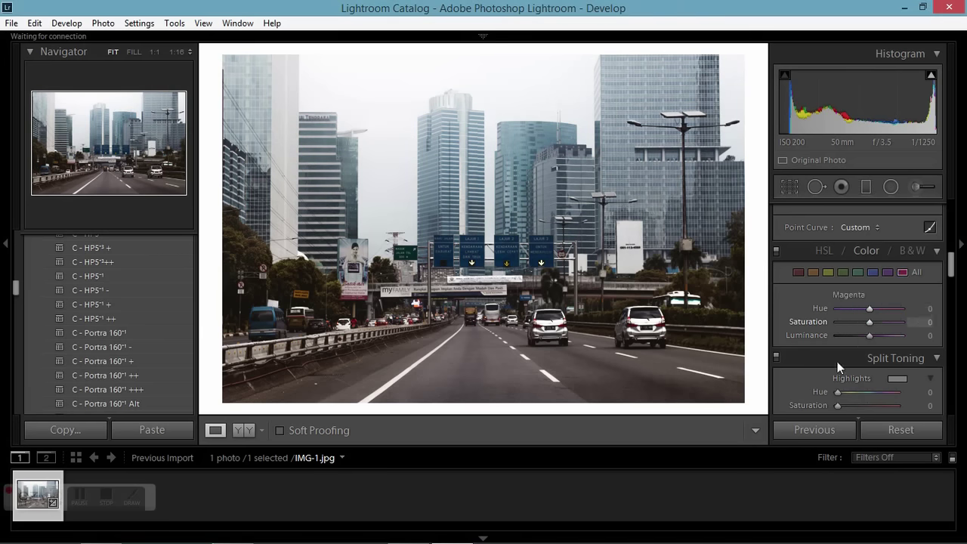
Step: Split-tone the highlights with hue 37 and saturation 5, and the shadows with hue 215 and saturation 12
{"action": "scroll", "coordinate": [896, 284], "scroll_direction": "down", "scroll_amount": 3}
{"action": "left_click", "coordinate": [900, 253]}
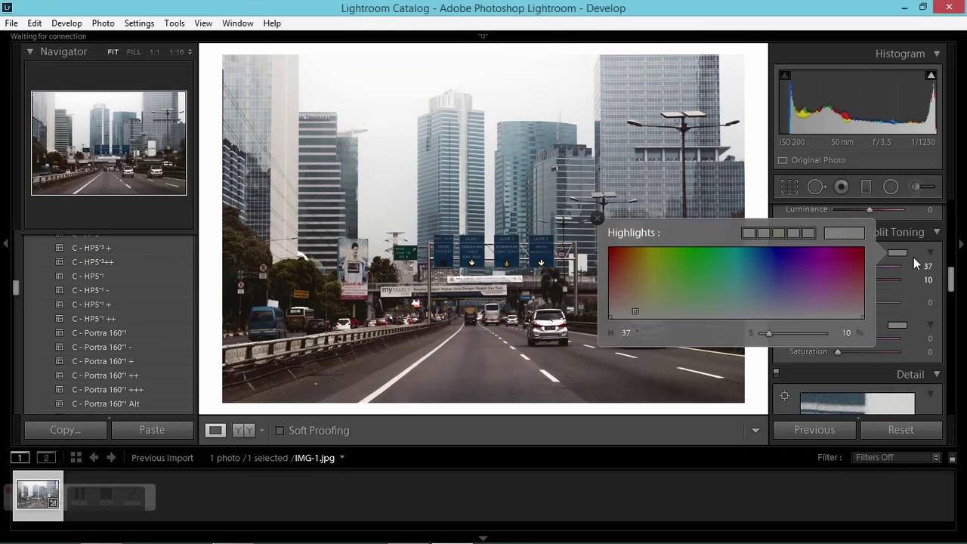
{"action": "left_click", "coordinate": [913, 257]}
{"action": "left_click", "coordinate": [896, 324]}
{"action": "left_click", "coordinate": [816, 314]}
{"action": "left_click", "coordinate": [788, 256]}
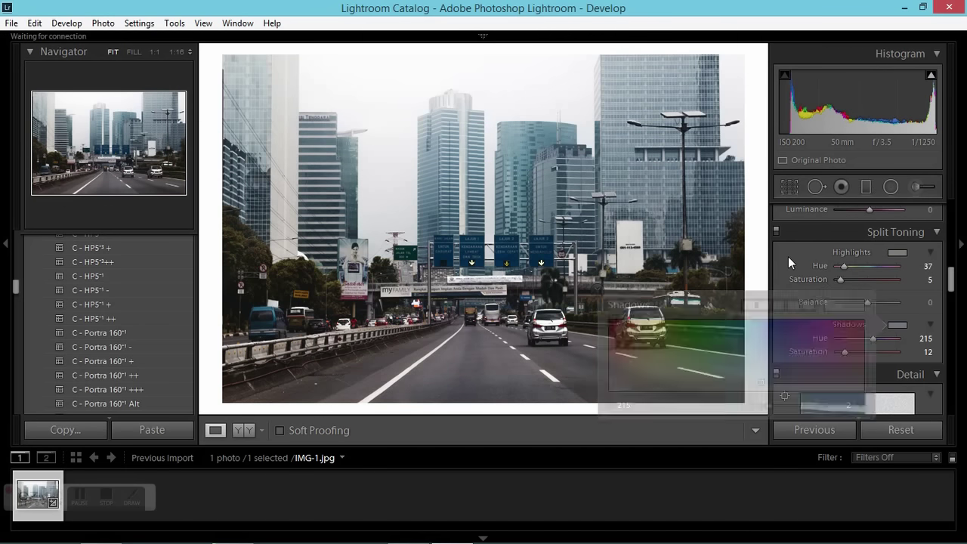
Step: Adjust the photo's sharpening and set the color noise reduction to 25
{"action": "scroll", "coordinate": [823, 348], "scroll_direction": "down", "scroll_amount": 5}
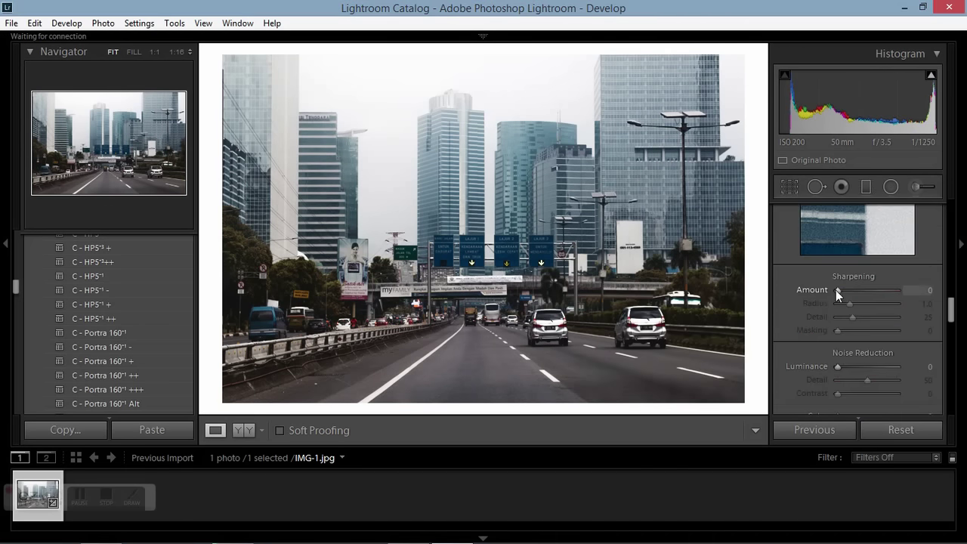
{"action": "left_click_drag", "start_coordinate": [850, 304], "coordinate": [887, 333]}
{"action": "scroll", "coordinate": [822, 374], "scroll_direction": "down", "scroll_amount": 5}
Step: Enable lens profile corrections with the Canon EF 50mm profile and set the Distortion amount to 200
{"action": "left_click", "coordinate": [786, 318]}
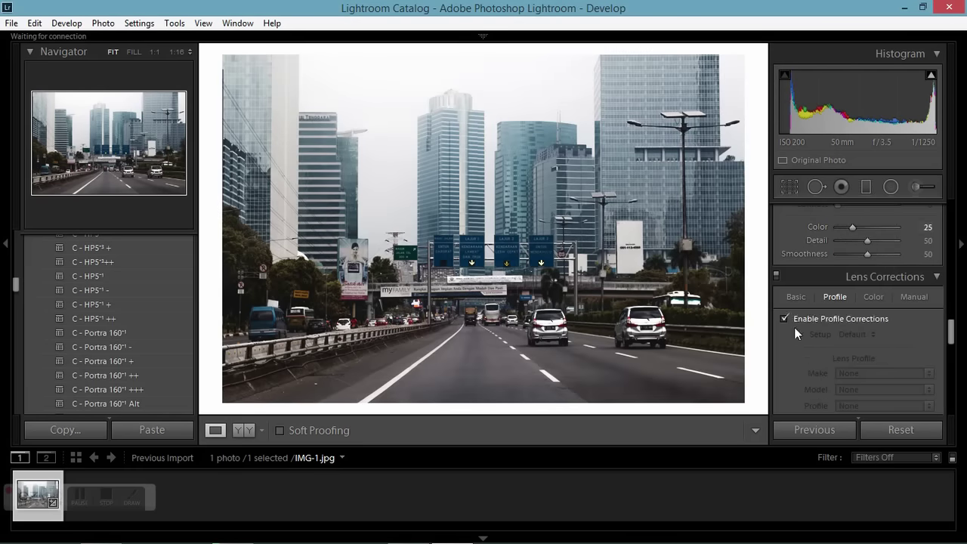
{"action": "scroll", "coordinate": [801, 325], "scroll_direction": "down", "scroll_amount": 2}
{"action": "left_click", "coordinate": [849, 310]}
{"action": "left_click", "coordinate": [877, 363]}
{"action": "scroll", "coordinate": [817, 358], "scroll_direction": "down", "scroll_amount": 2}
{"action": "left_click_drag", "start_coordinate": [869, 318], "coordinate": [923, 319]}
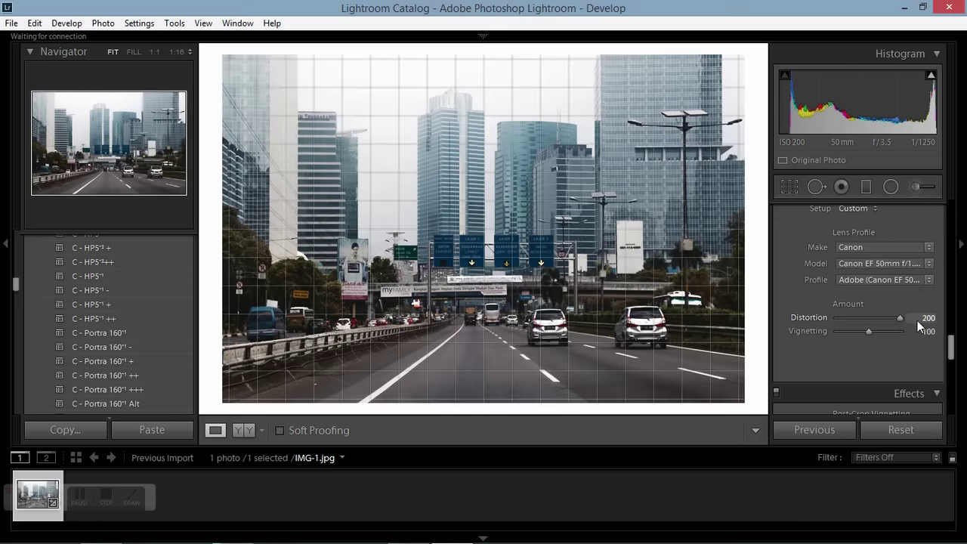
Step: Add a graduated filter from the photo's lower edge up over the road, and reset its Exposure and Highlights to 0
{"action": "scroll", "coordinate": [825, 362], "scroll_direction": "down", "scroll_amount": 3}
{"action": "scroll", "coordinate": [846, 341], "scroll_direction": "up", "scroll_amount": 6}
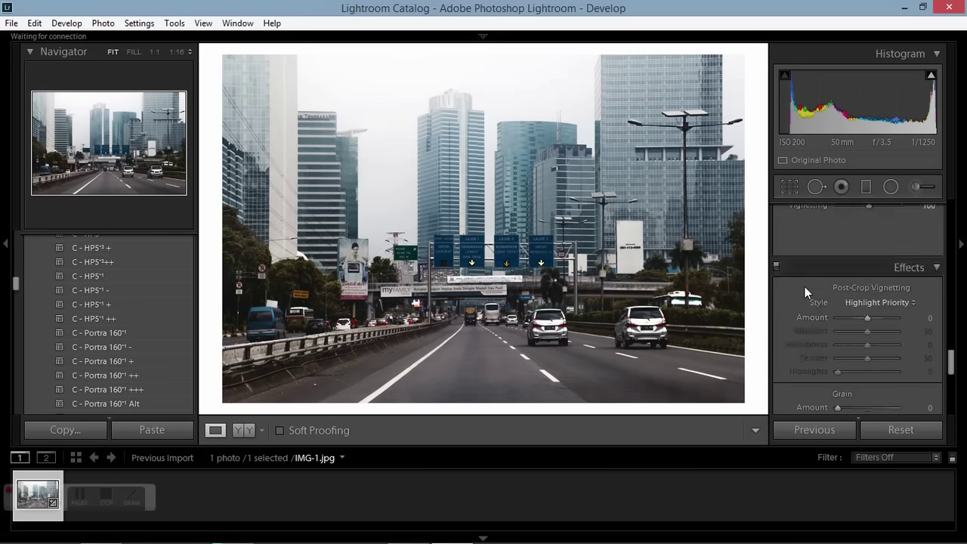
{"action": "scroll", "coordinate": [804, 287], "scroll_direction": "up", "scroll_amount": 5}
{"action": "left_click", "coordinate": [866, 187]}
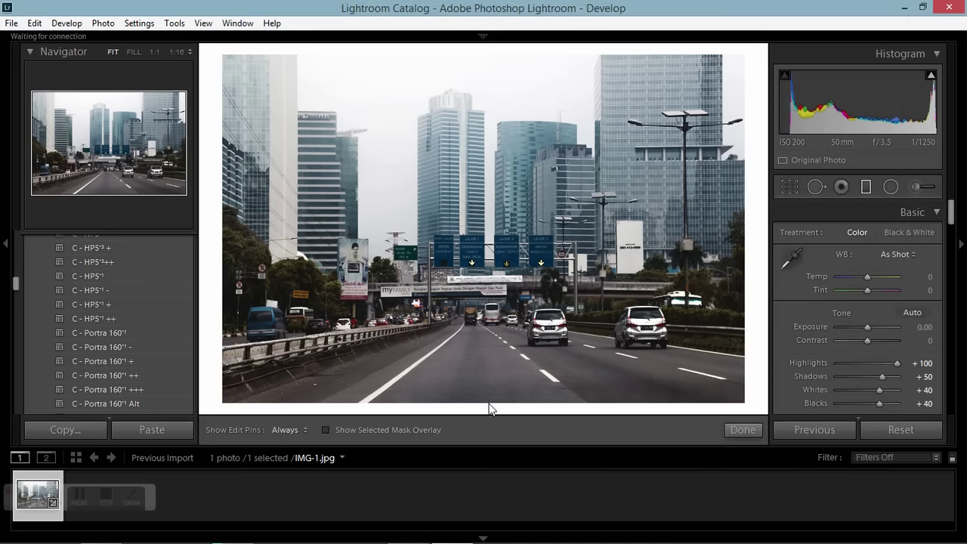
{"action": "left_click_drag", "start_coordinate": [492, 409], "coordinate": [509, 162]}
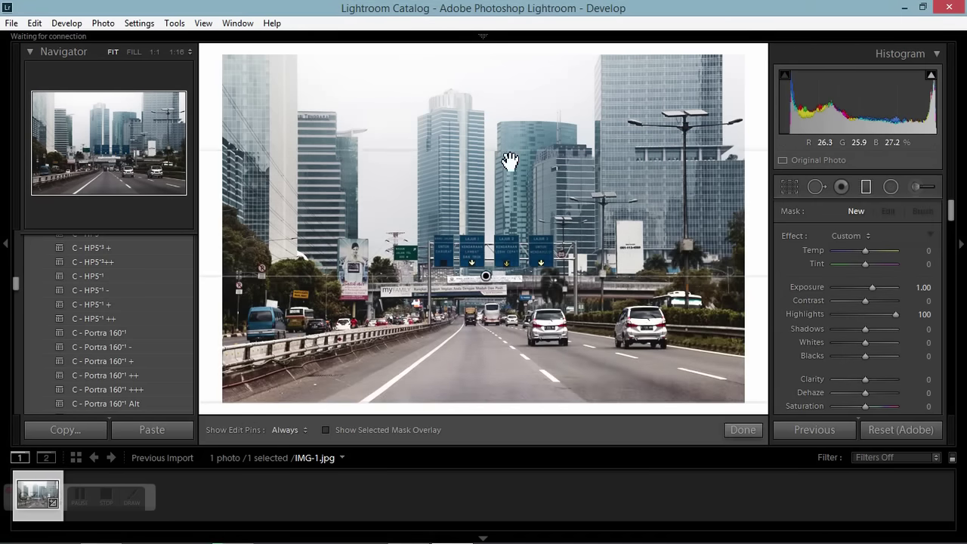
{"action": "double_click", "coordinate": [897, 314]}
{"action": "double_click", "coordinate": [873, 287]}
Step: Set the graduated filter's Shadows to −50 and Blacks to 5, finish it, and compare the photo before and after
{"action": "left_click", "coordinate": [916, 328]}
{"action": "type", "text": "-50"}
{"action": "key", "text": "Return"}
{"action": "left_click", "coordinate": [928, 356]}
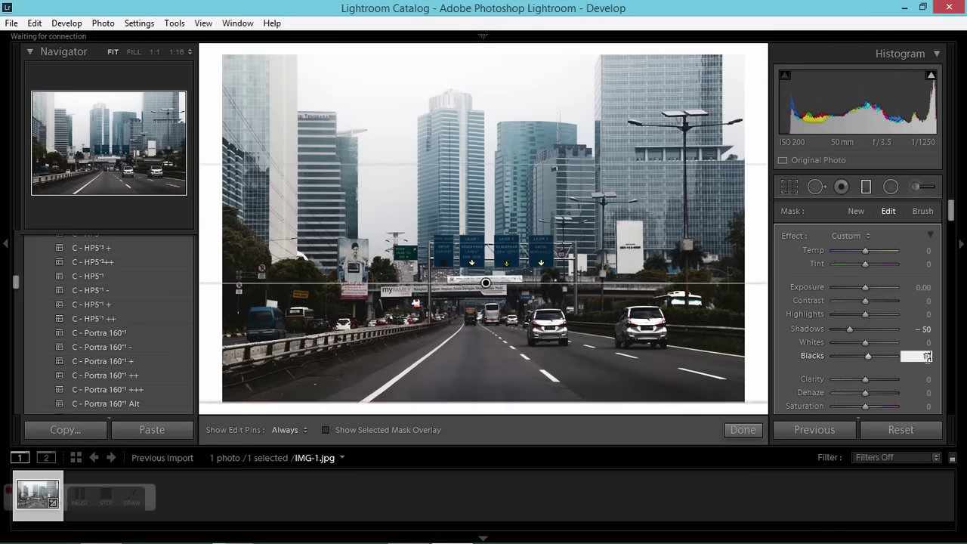
{"action": "type", "text": "5"}
{"action": "key", "text": "Return"}
{"action": "left_click", "coordinate": [743, 428]}
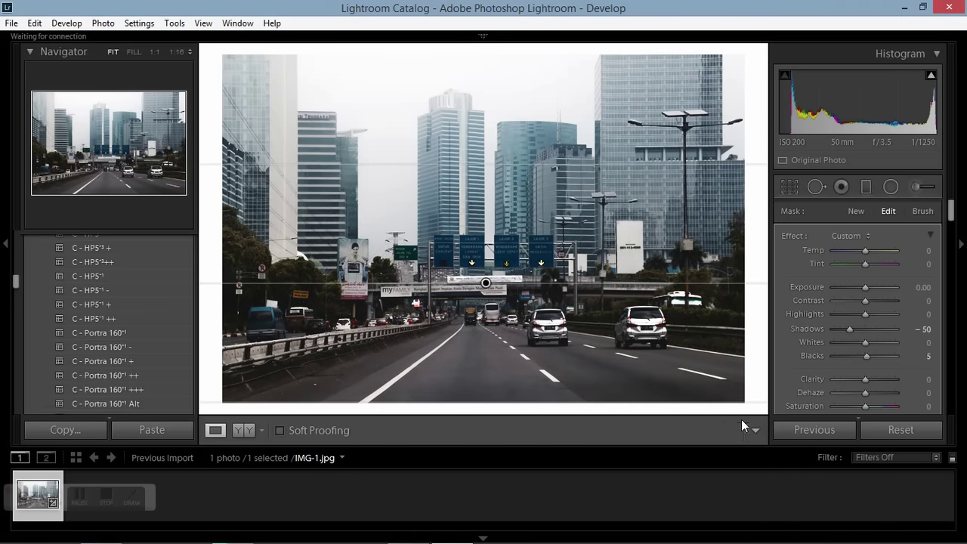
{"action": "key", "text": "backslash"}
{"action": "key", "text": "backslash"}
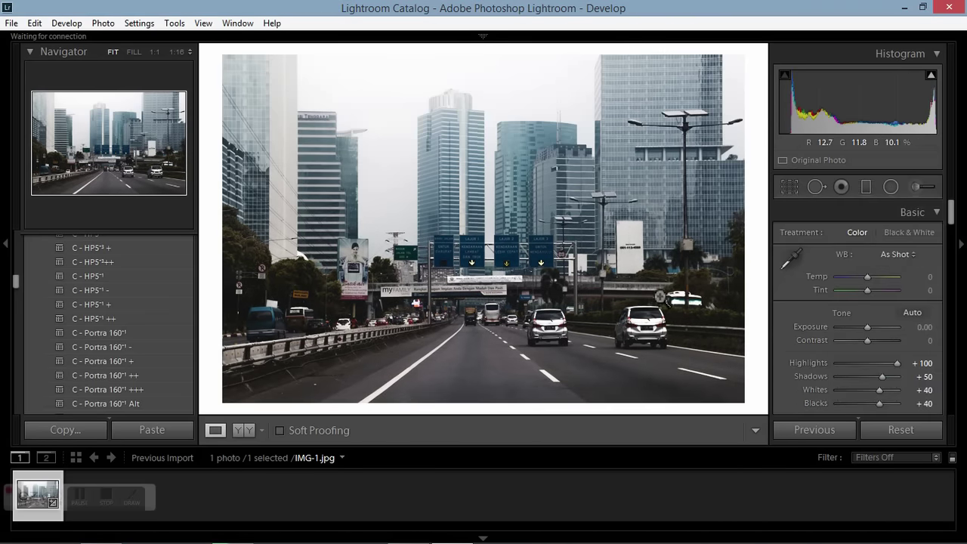